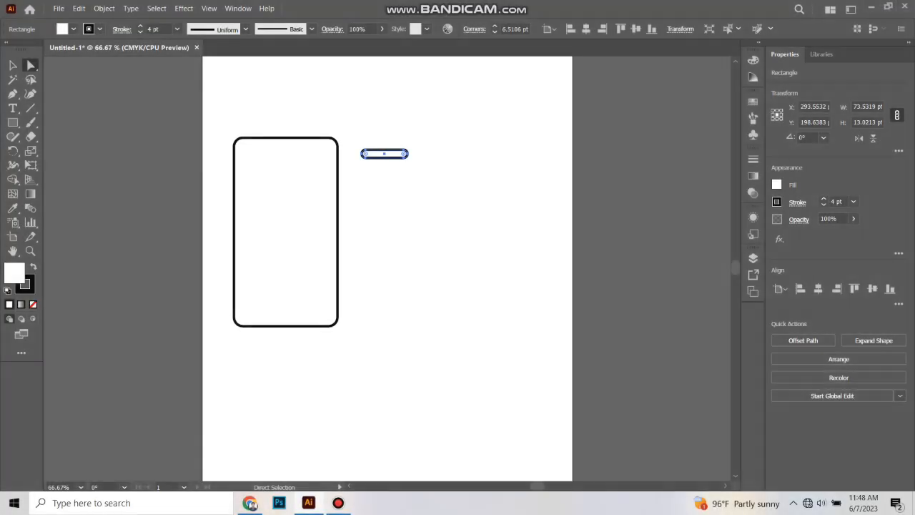
Move the small pill shape onto the phone body, centred horizontally near its top edge
click(12, 65)
click(395, 129)
drag(384, 153, 285, 150)
click(286, 171)
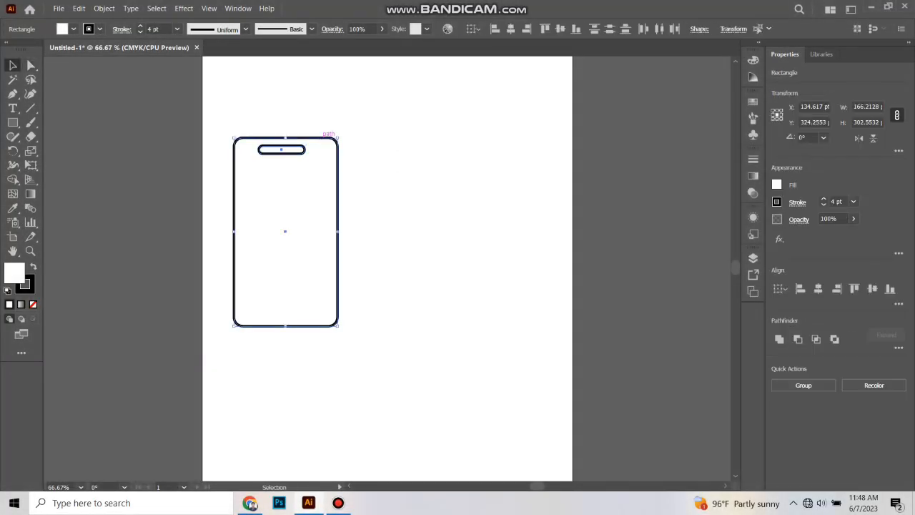
key(ctrl+shift+a)
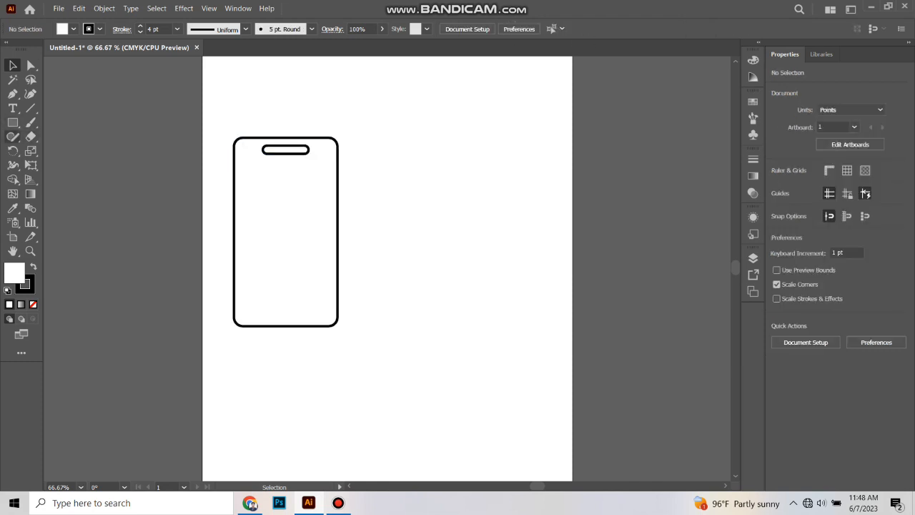
Draw a rounded rectangle about 24.5 × 18.4 pt as the home button and centre it near the phone's bottom edge
key(m)
drag(400, 262, 285, 306)
click(30, 65)
key(v)
click(436, 271)
click(371, 306)
click(286, 305)
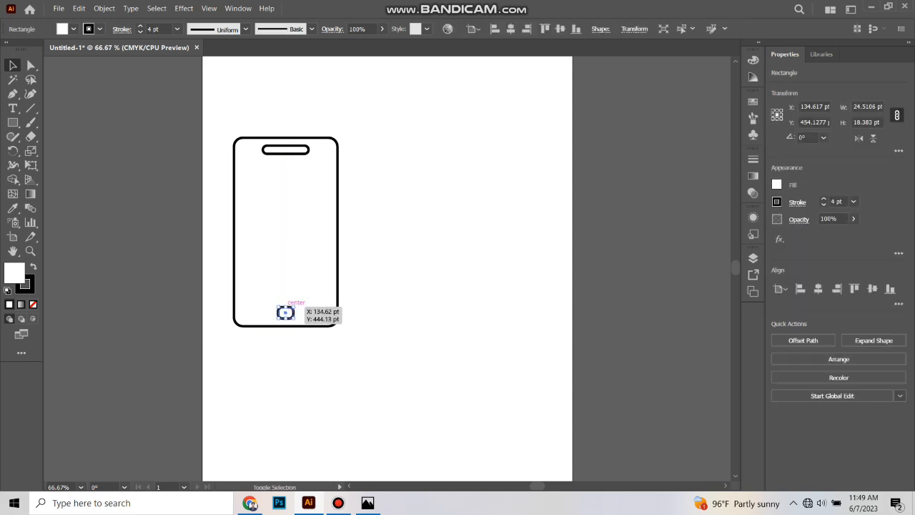
key(ctrl+shift+a)
Create a triangle beside the phone with the Star tool, using radii of 25 pt and 50 pt and 3 points
drag(13, 122, 61, 179)
click(429, 243)
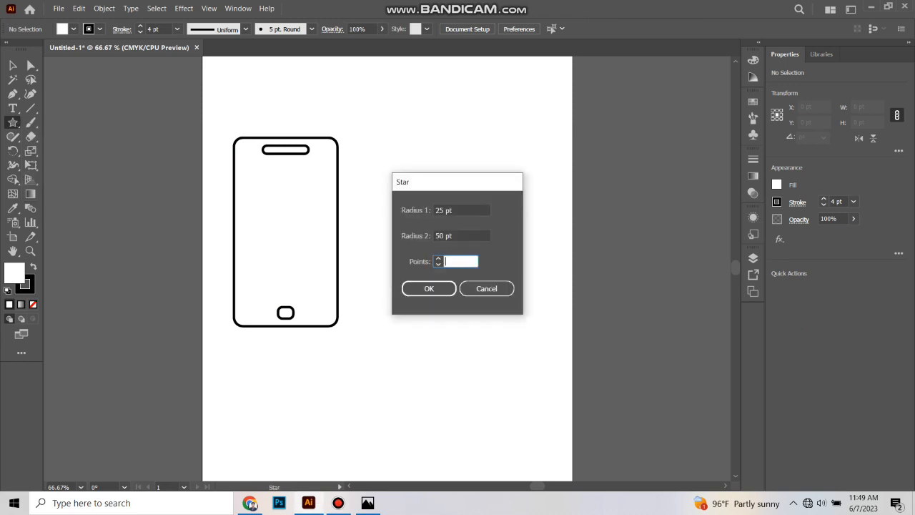
text(3)
key(Return)
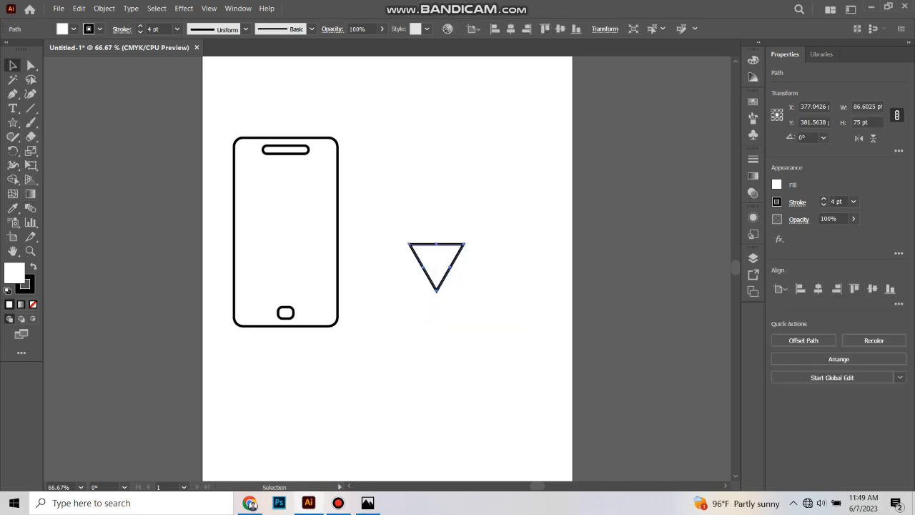
Rotate the triangle 90° so it points right and round its corners
drag(500, 314, 512, 191)
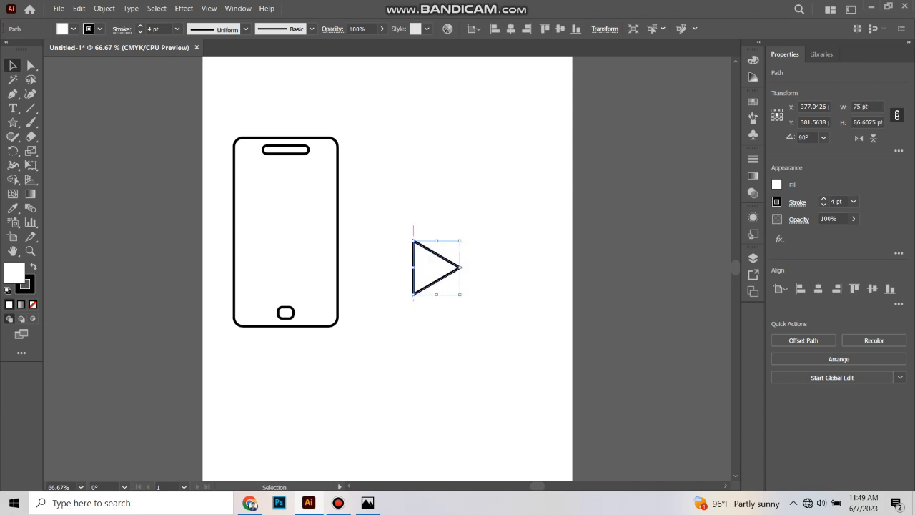
drag(415, 245, 430, 258)
key(v)
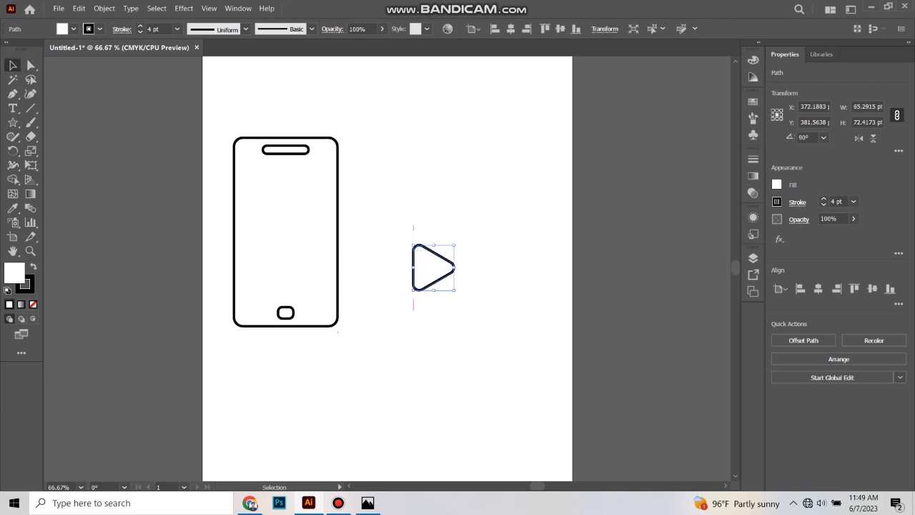
Show the rulers and place two horizontal guides at the home button's upper and lower edges
key(ctrl+r)
drag(386, 60, 386, 306)
drag(386, 60, 386, 317)
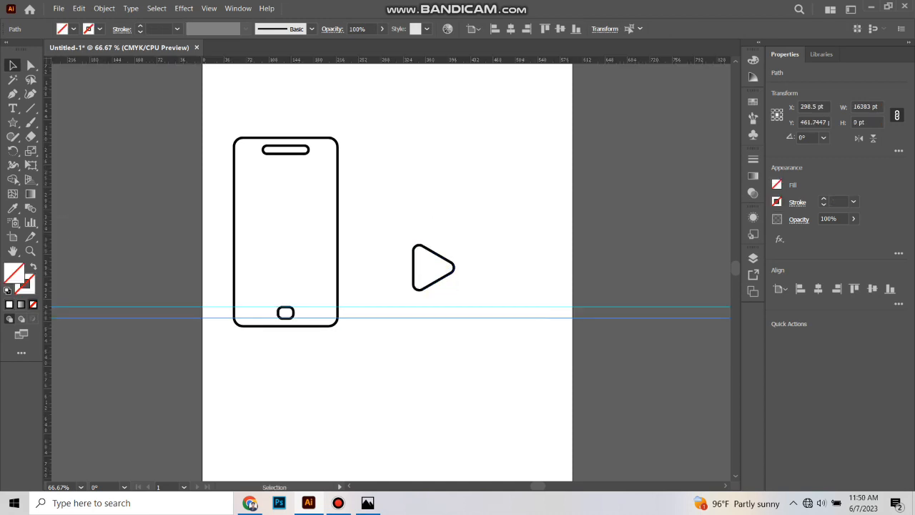
Scale the triangle down to about 15.6 × 17.4 pt so it fits between the two guides
click(436, 280)
key(ctrl+plus)
key(ctrl+plus)
drag(434, 275, 378, 346)
drag(378, 293, 320, 360)
drag(285, 395, 295, 384)
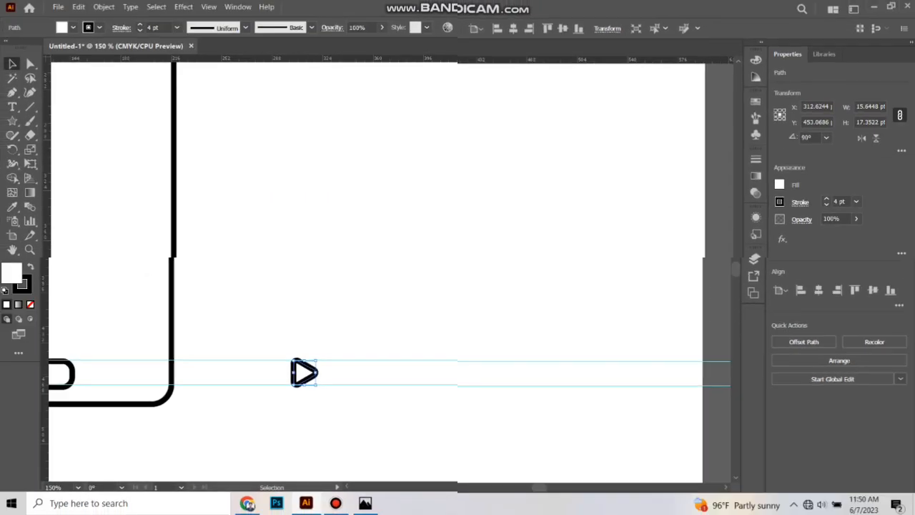
Move the small triangle into the phone to the right of the home button and delete both guides
drag(310, 370, 124, 372)
drag(343, 336, 368, 496)
key(Delete)
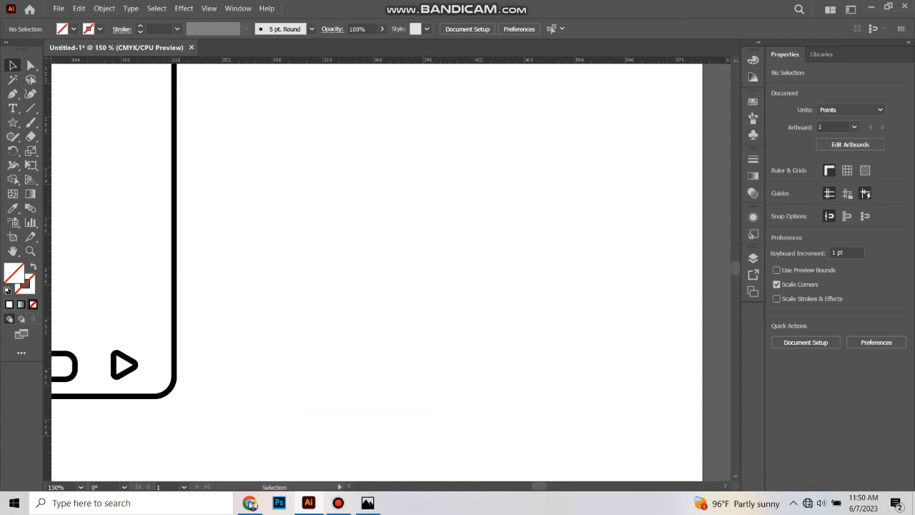
Draw a horizontal line across the full width of the phone body and nudge it down to just above the buttons
click(147, 275)
key(ctrl+minus)
key(ctrl+shift+a)
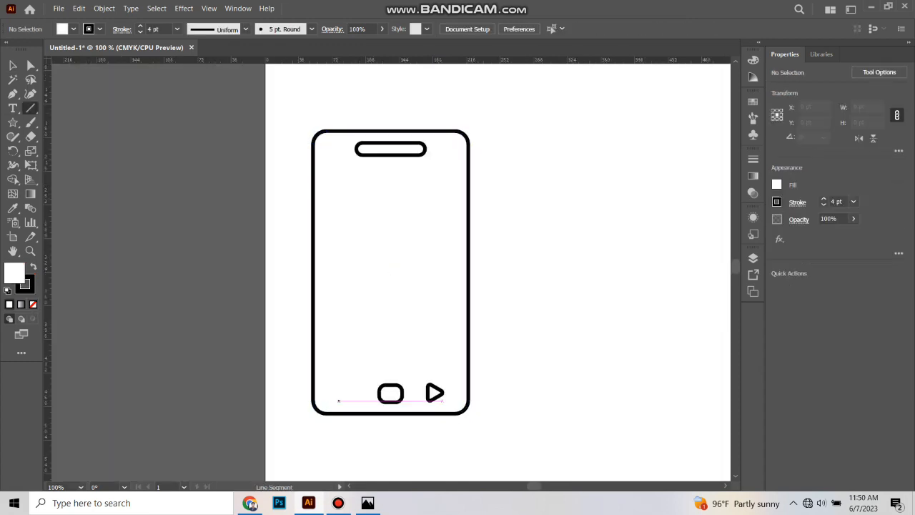
drag(313, 369, 468, 369)
key(shift+Down)
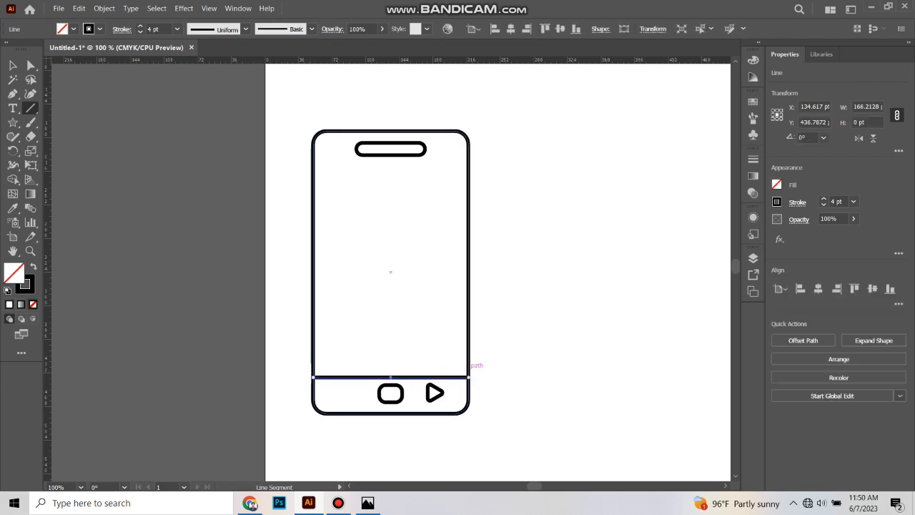
Try to unite the phone outline with the divider line, then undo the change
click(12, 65)
drag(293, 331, 335, 392)
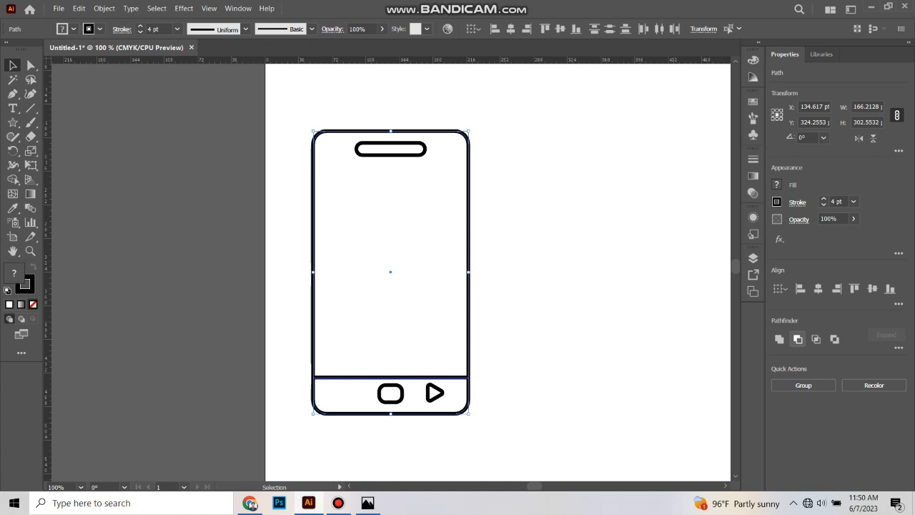
click(779, 339)
key(ctrl+z)
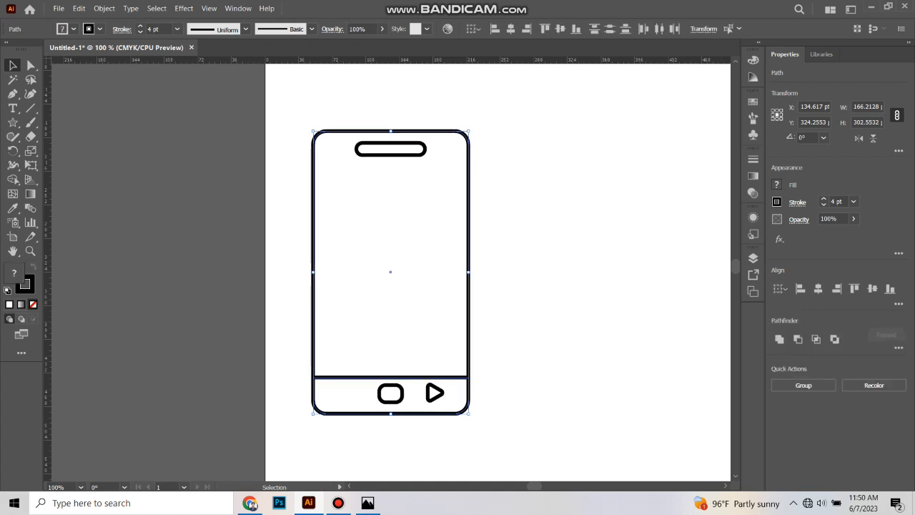
click(514, 361)
drag(468, 361, 488, 368)
key(ctrl+z)
Try to group the phone outline with the divider line
right_click(330, 124)
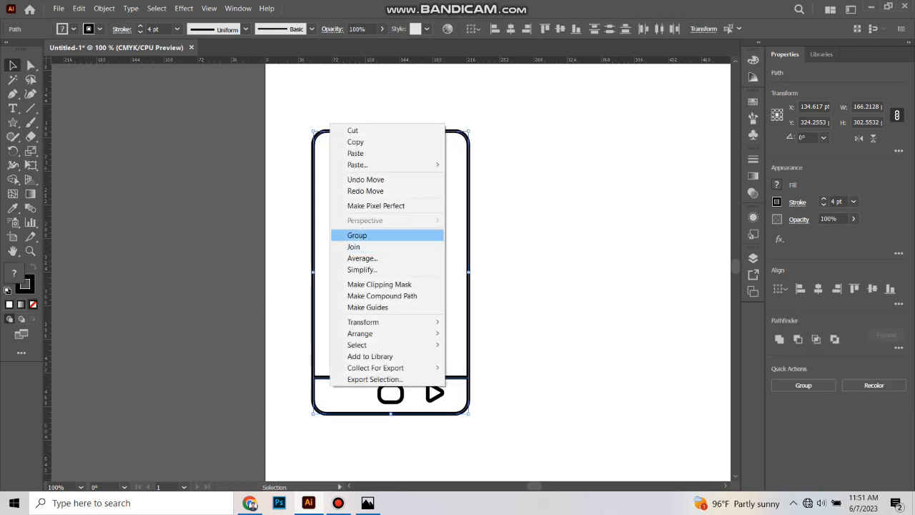
click(357, 235)
key(ctrl+z)
drag(241, 315, 321, 386)
right_click(321, 385)
click(348, 234)
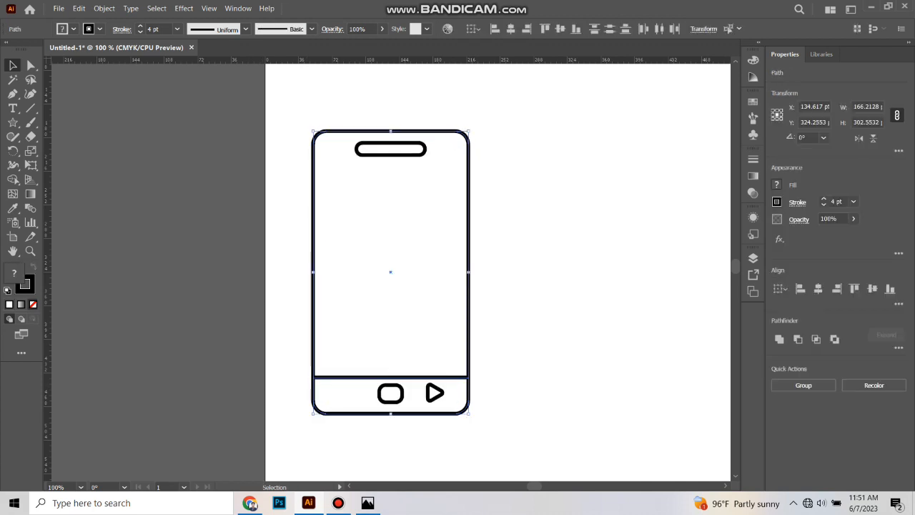
key(ctrl+shift+a)
Set the fill of the phone outline and of the home button to none
drag(295, 98, 400, 227)
click(73, 29)
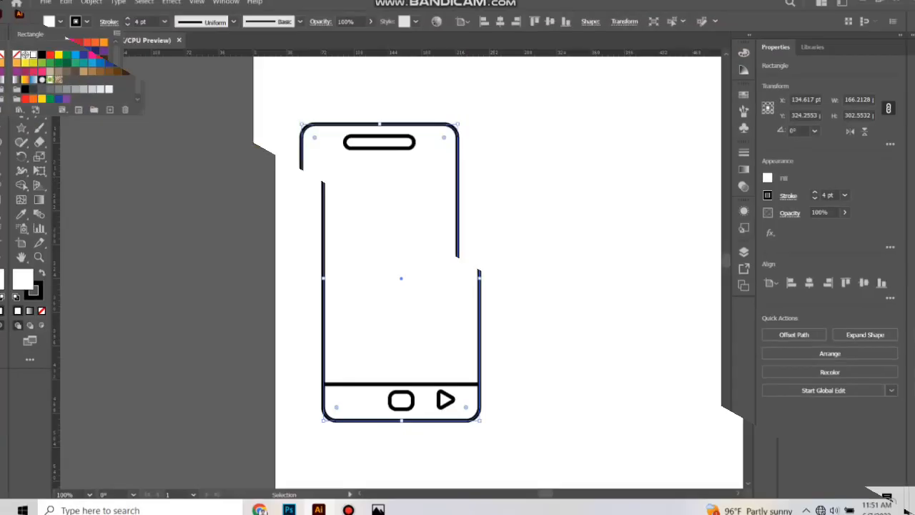
click(16, 50)
key(Escape)
click(391, 393)
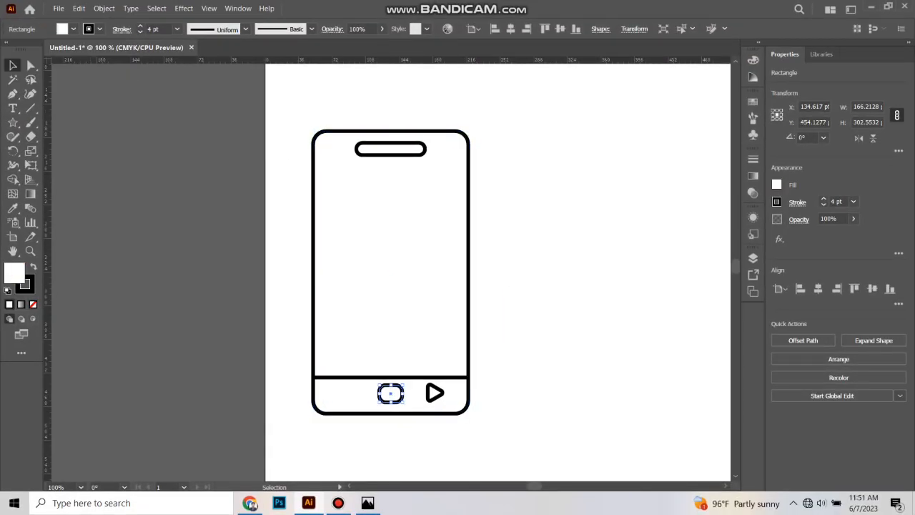
click(73, 29)
click(17, 50)
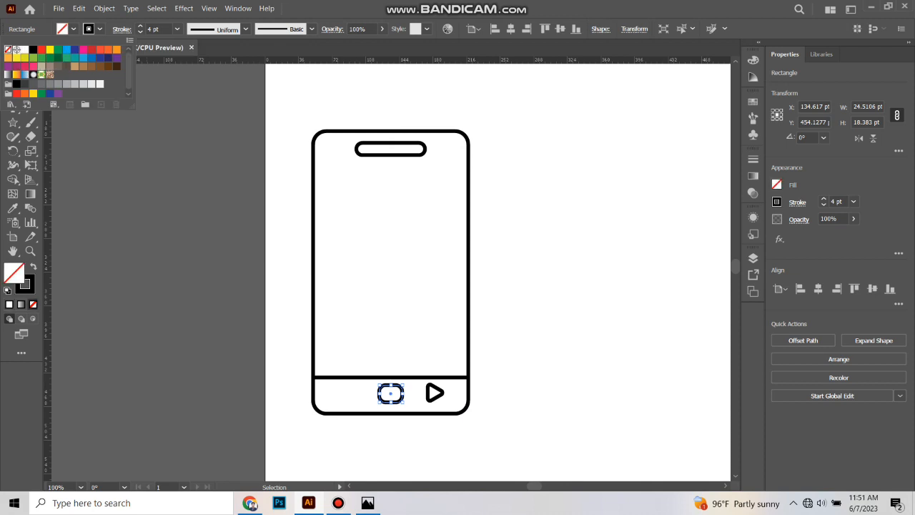
key(Escape)
Select all the artwork and set its fill to none
key(ctrl+a)
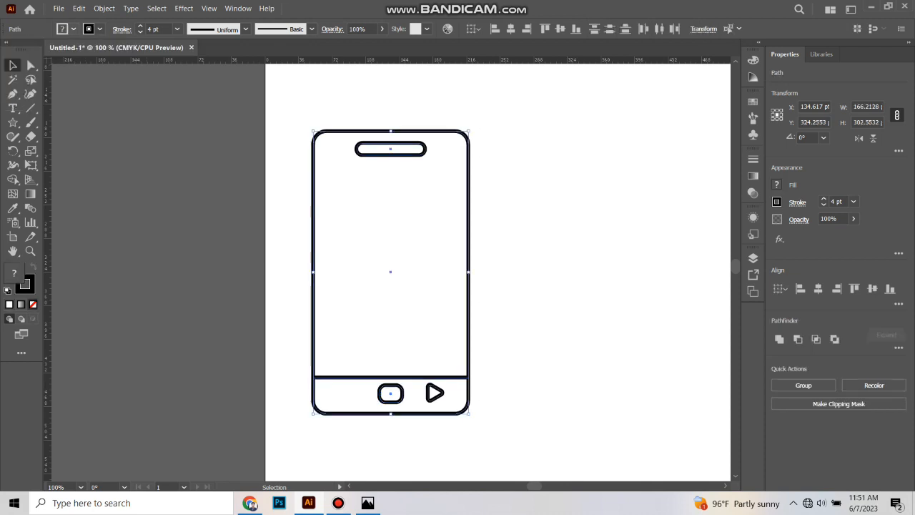
click(73, 29)
click(8, 49)
key(Escape)
key(ctrl+shift+a)
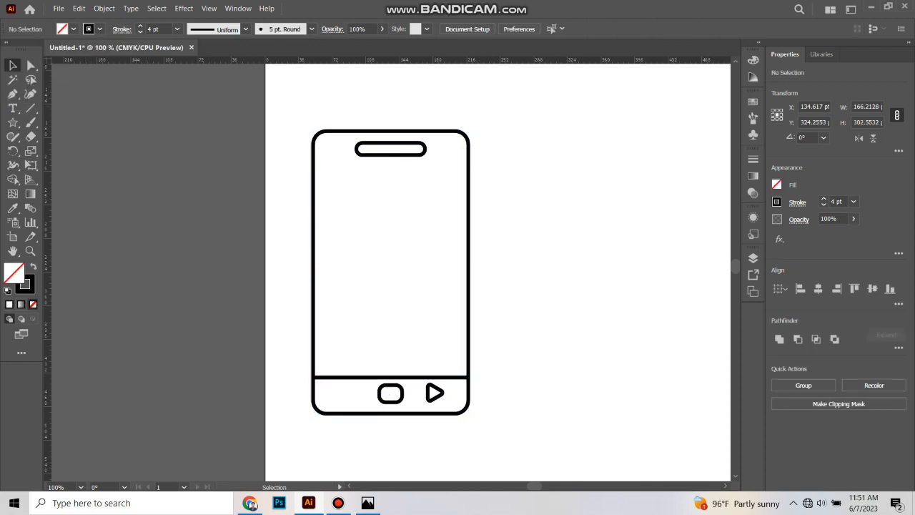
Convert the strokes of all the phone artwork to shapes with Outline Stroke
key(ctrl+a)
click(103, 8)
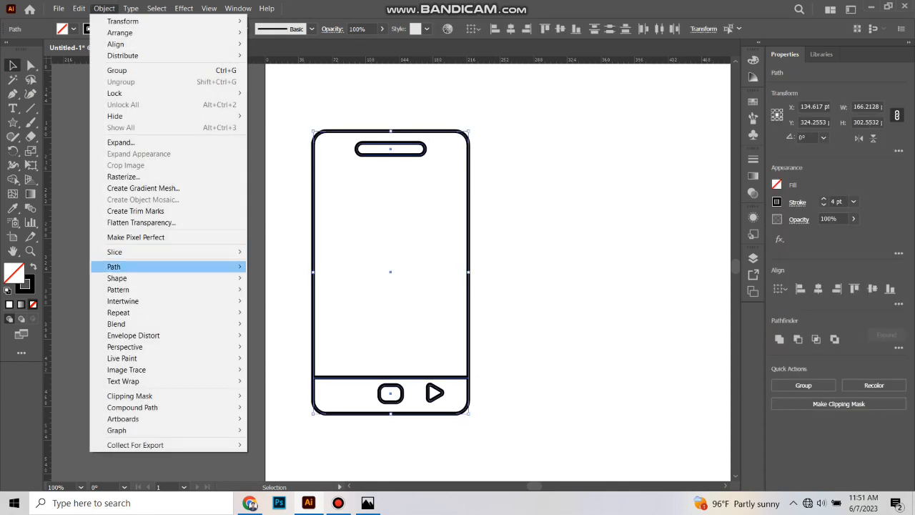
mouse_move(168, 266)
click(286, 293)
key(ctrl+shift+a)
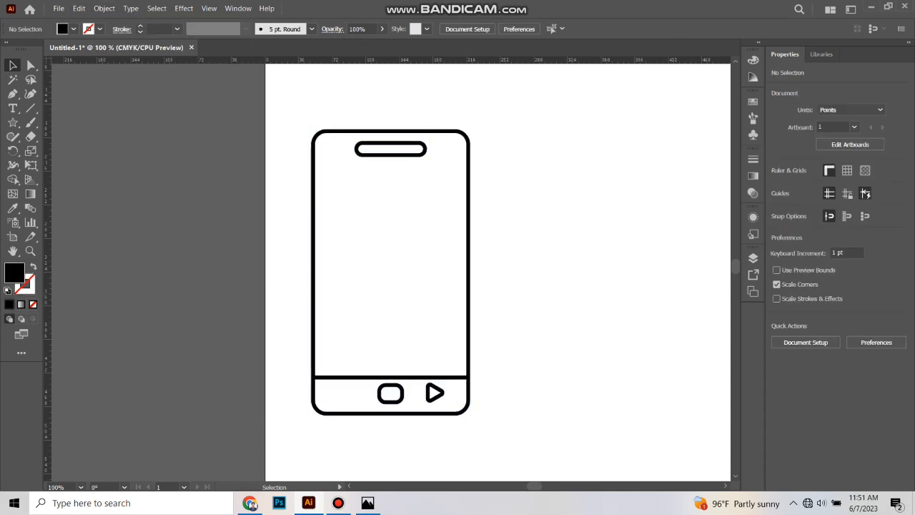
Move the whole phone artwork onto the artboard, a little in from the artboard's left edge
key(ctrl+a)
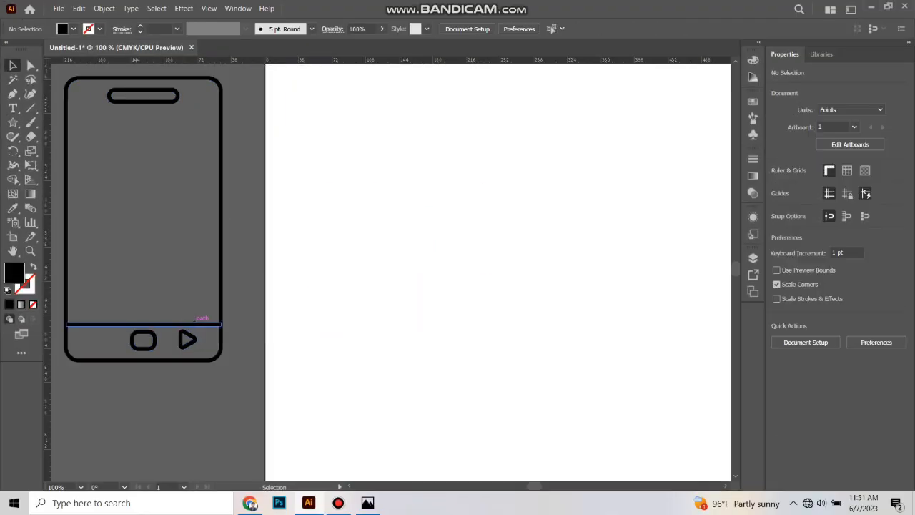
drag(65, 322, 339, 325)
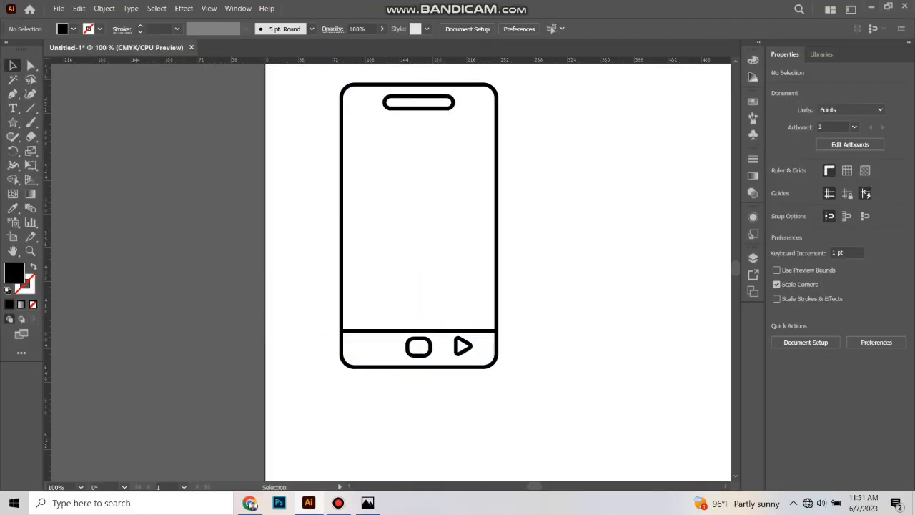
scroll(390, 272, up, 4)
Paste the blue Wi-Fi signal image and place it with a duplicate on the empty area left of the artboard
right_click(178, 231)
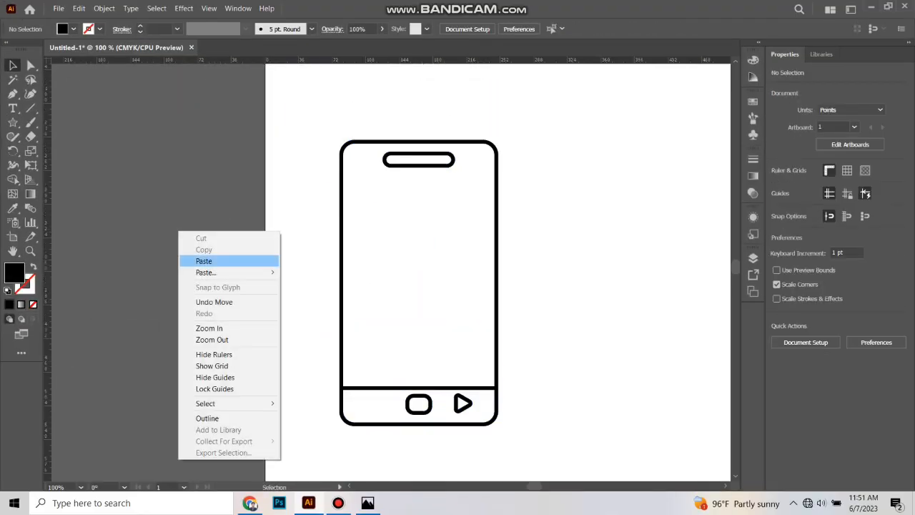
click(204, 261)
drag(421, 240, 200, 342)
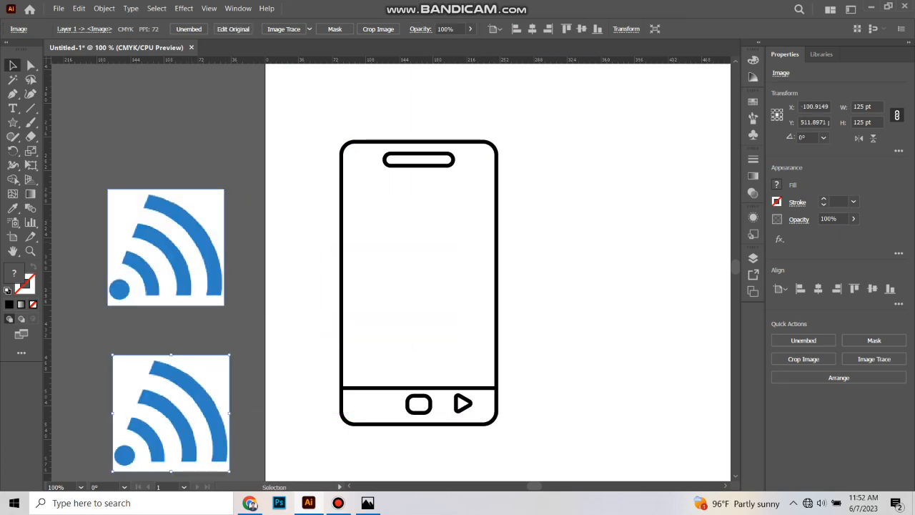
Trace the upper Wi-Fi image with the 3 Colors preset and expand the tracing into vector paths
click(293, 28)
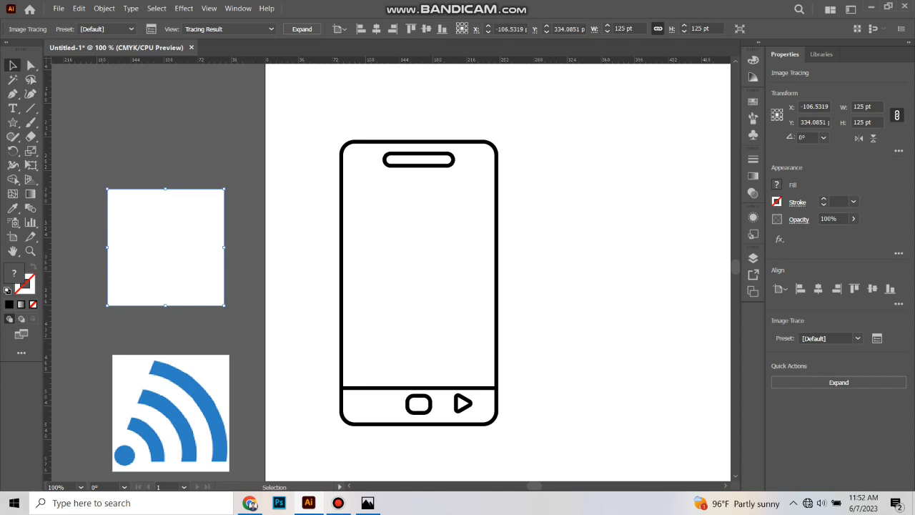
key(ctrl+z)
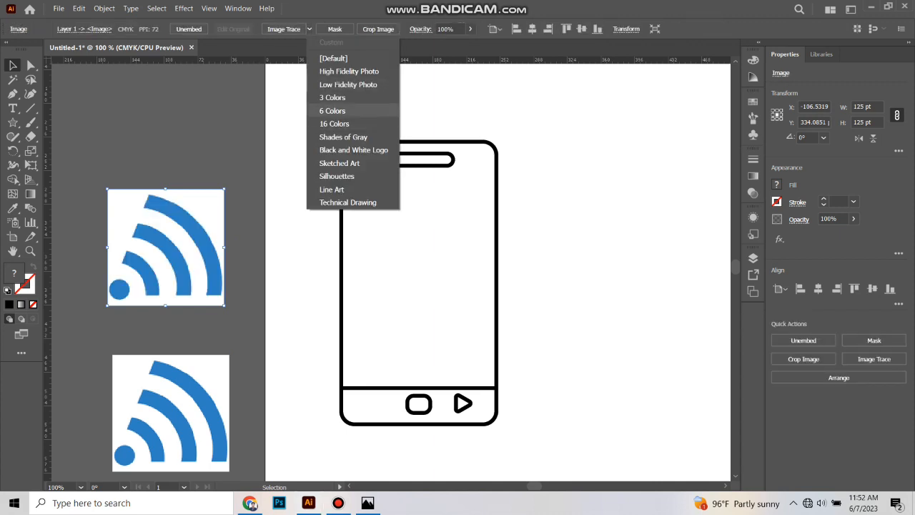
click(335, 97)
click(302, 28)
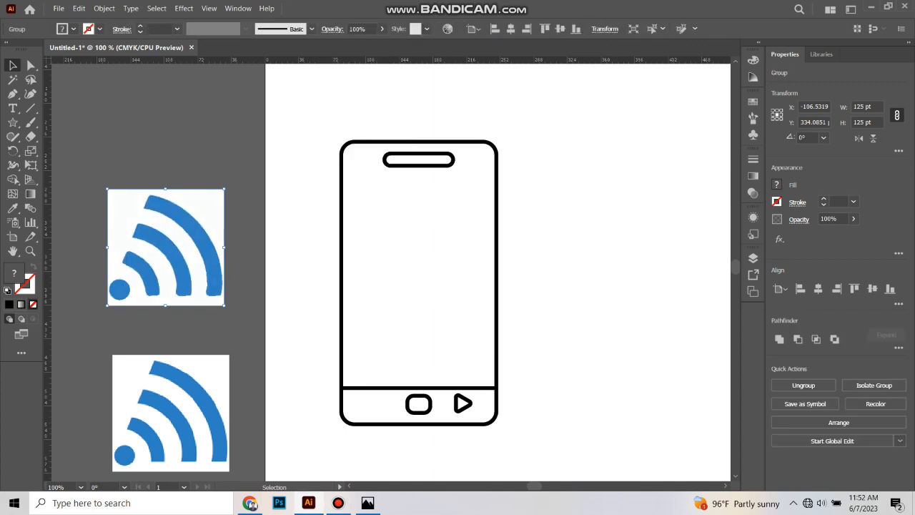
Ungroup the traced Wi-Fi icon and delete its white background
right_click(218, 198)
click(249, 331)
click(250, 314)
click(200, 207)
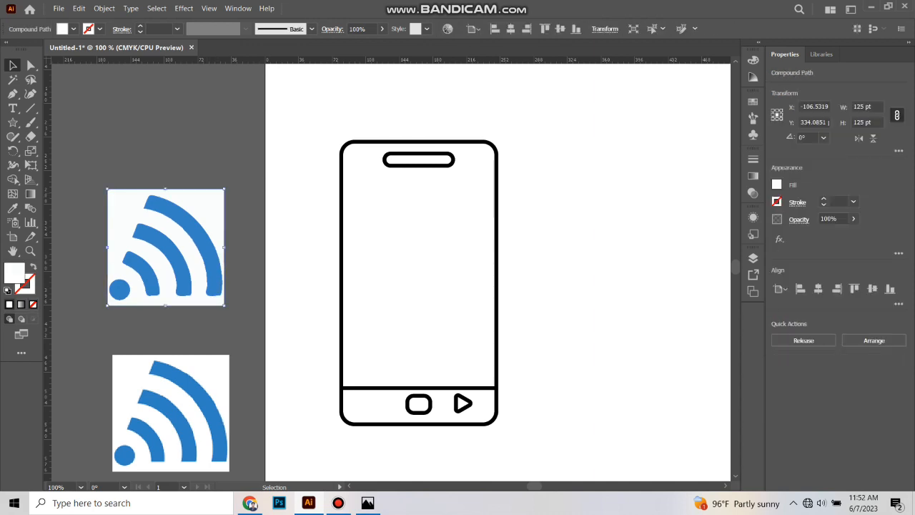
key(Delete)
Recolour the Wi-Fi arcs and dot black by sampling the phone outline, and apply Outline Stroke to them
drag(90, 179, 208, 303)
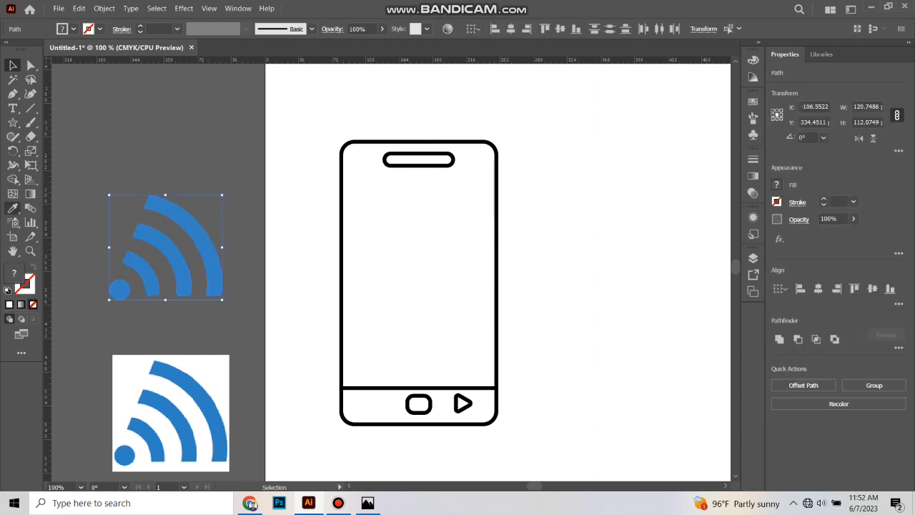
click(496, 214)
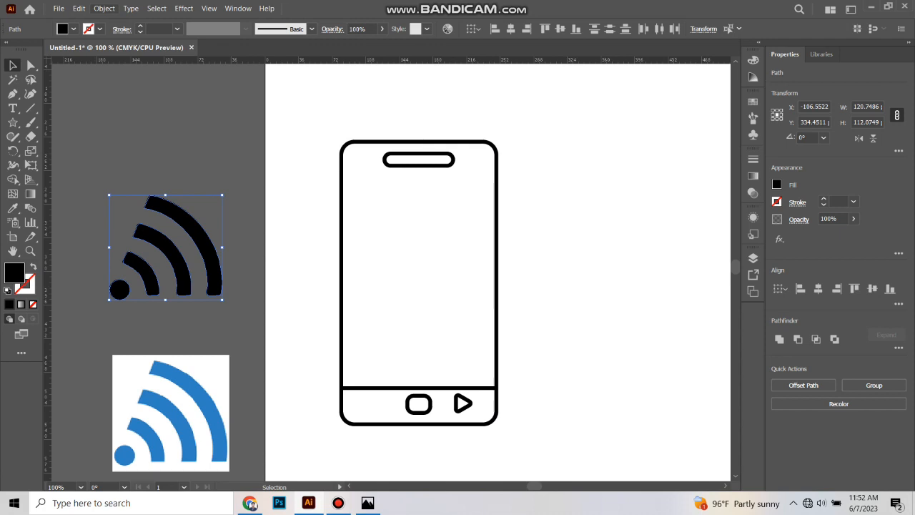
click(104, 7)
mouse_move(113, 266)
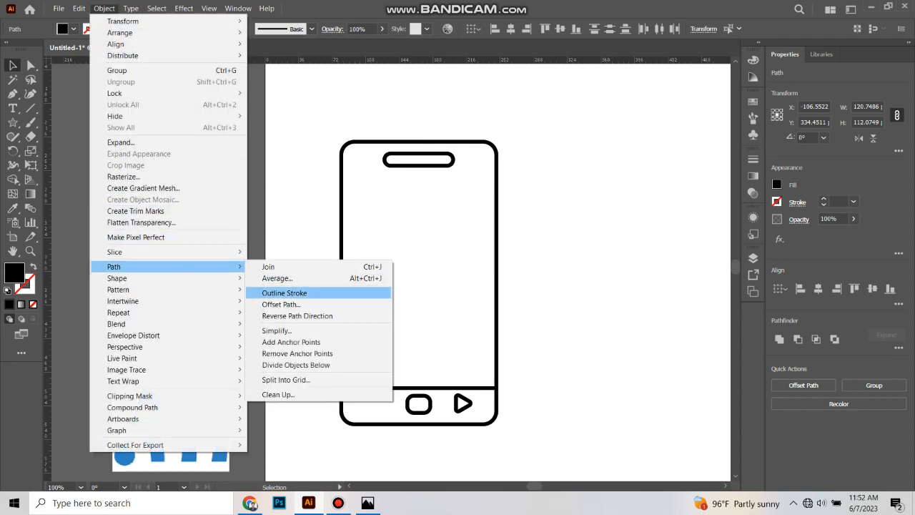
click(283, 292)
Move the black Wi-Fi icon onto the artboard beside the phone's upper right corner
drag(132, 140, 205, 293)
drag(103, 166, 154, 309)
drag(193, 234, 521, 142)
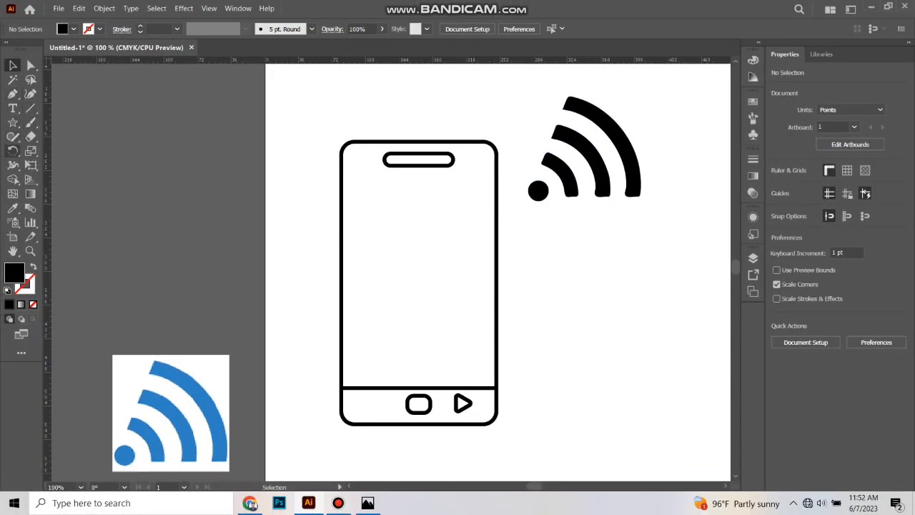
Cut a gap in the phone outline's upper right corner with Shape Builder, using a circle about 60 pt in diameter, and delete the circle
drag(12, 122, 50, 121)
drag(470, 112, 525, 166)
drag(428, 109, 505, 174)
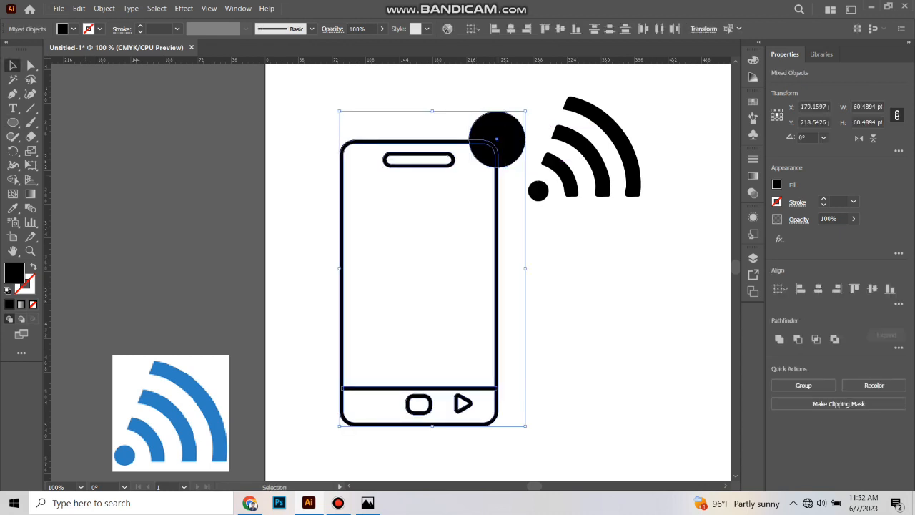
click(12, 178)
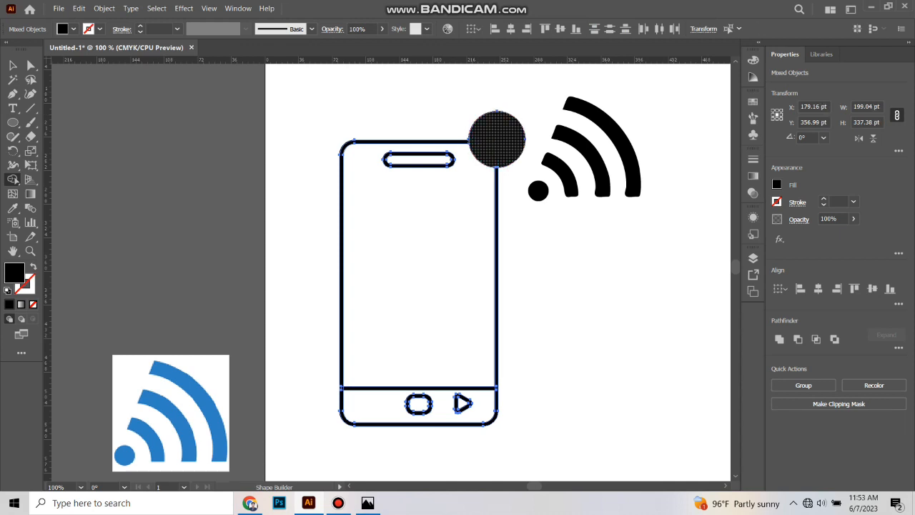
key(v)
key(ctrl+shift+a)
click(497, 140)
key(Delete)
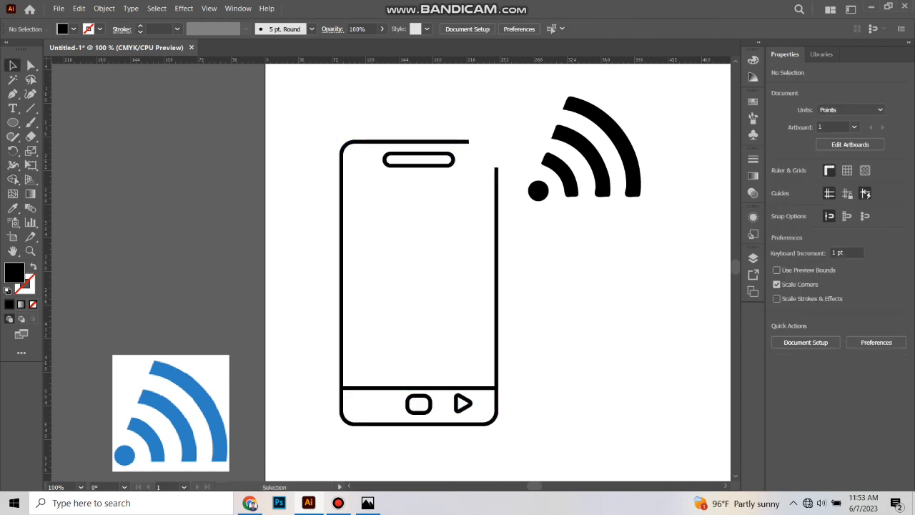
Group the Wi-Fi icon, shrink it to about 52 × 48 pt and move it into the gap at the phone's corner
right_click(613, 180)
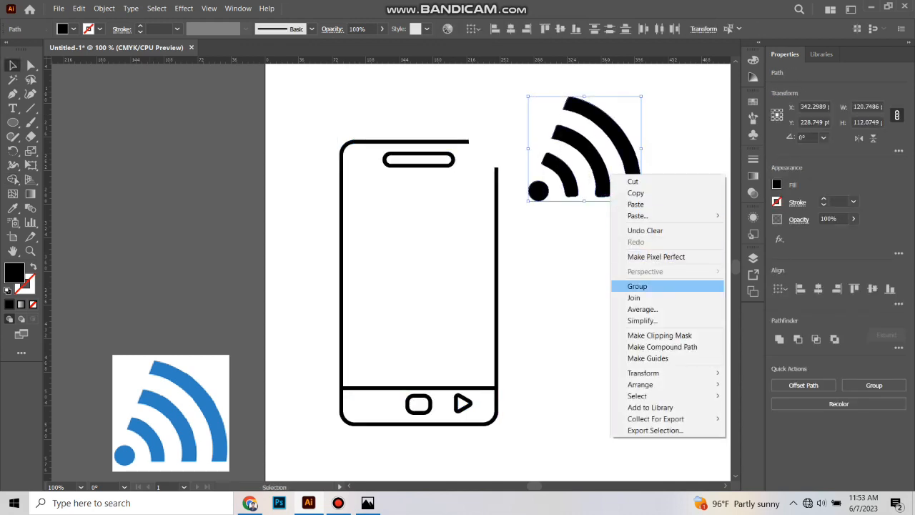
click(629, 283)
drag(641, 201, 582, 159)
drag(554, 120, 521, 114)
key(ctrl+shift+a)
click(504, 137)
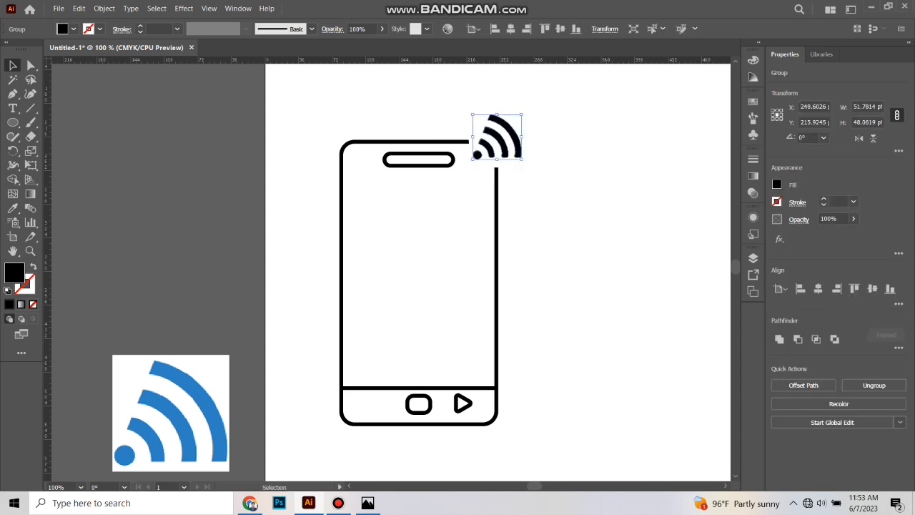
Fine-tune the Wi-Fi icon's size and position within the gap at the phone's upper right corner
drag(497, 158, 524, 167)
drag(539, 111, 536, 108)
drag(505, 156, 501, 151)
key(ctrl+shift+a)
scroll(388, 272, down, 3)
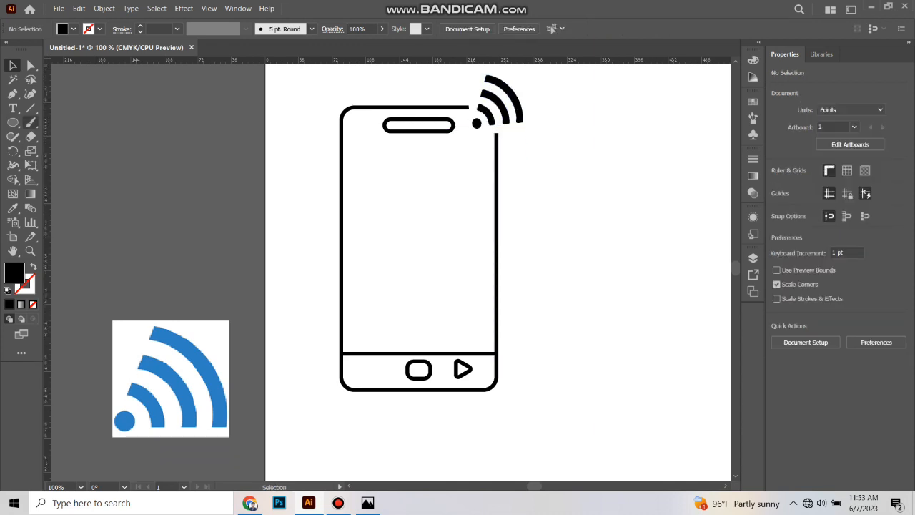
Add the text "MOBILE SHOPE" on two lines beside the phone in Lato Bold
click(13, 108)
click(533, 213)
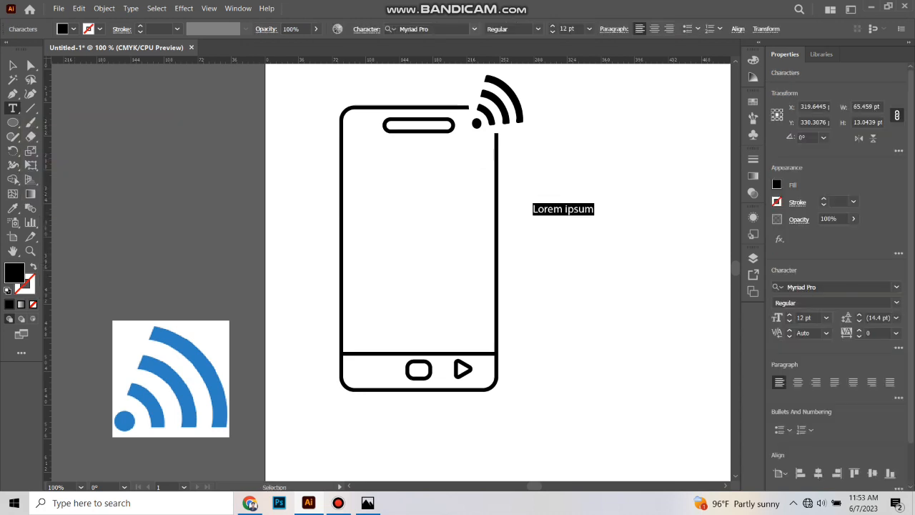
click(473, 28)
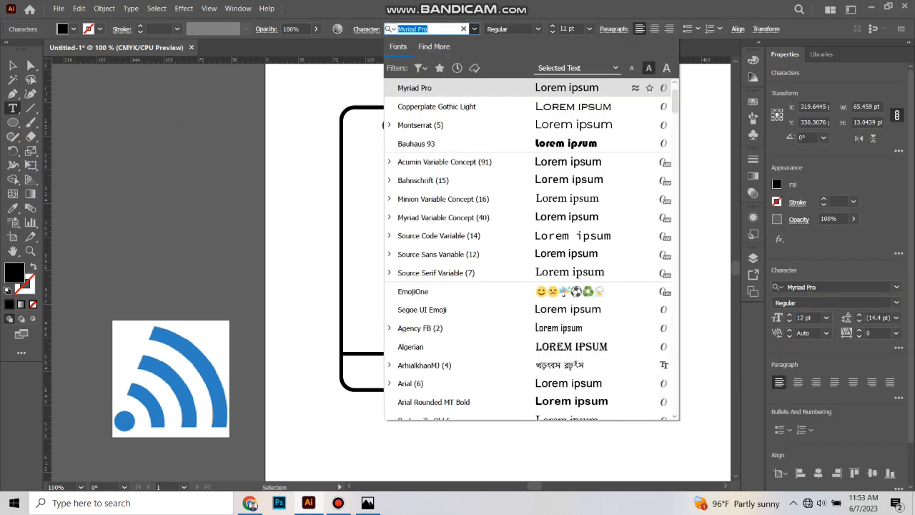
text(lato)
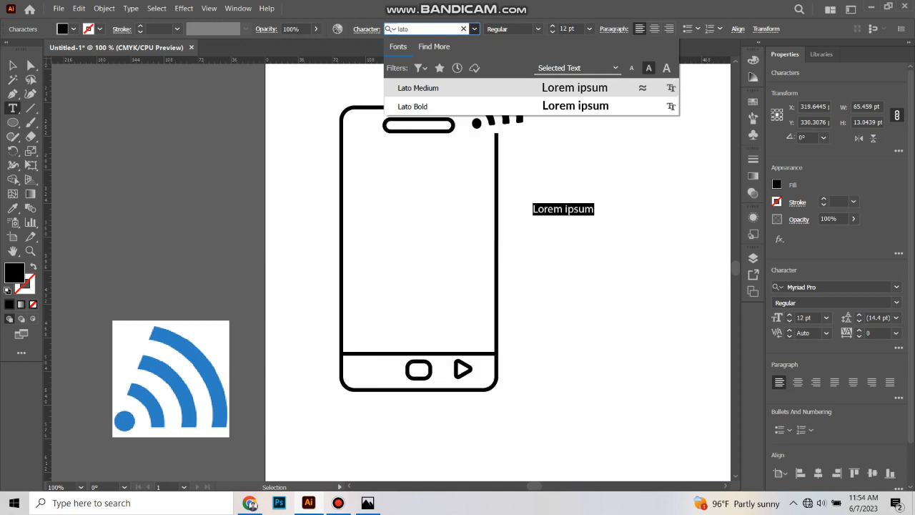
key(Down)
key(Return)
key(BackSpace)
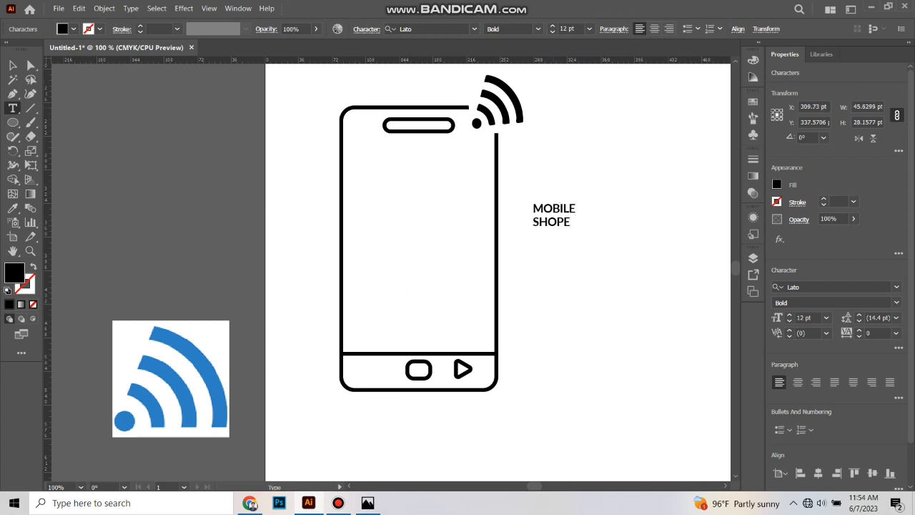
Set "SHOPE" to 10 pt, centre both lines, and enlarge the text block to about 163 × 90 pt beside the phone
click(589, 29)
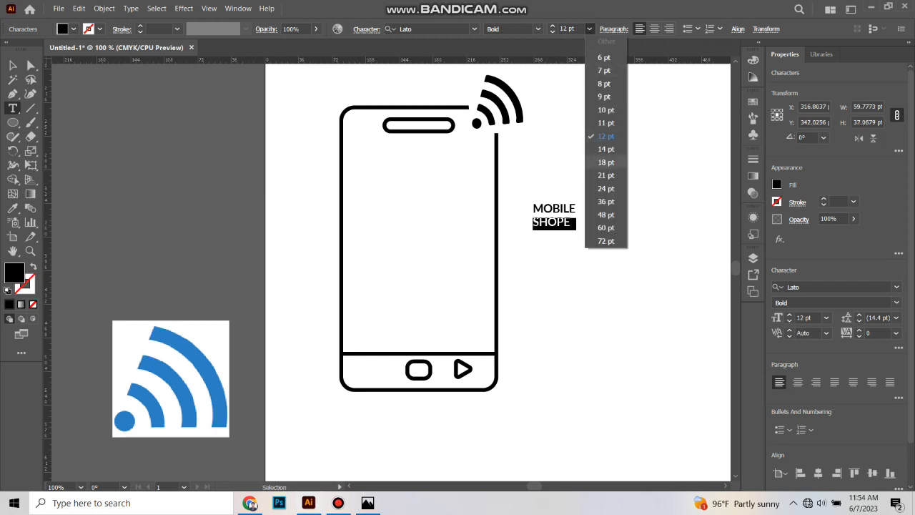
click(605, 110)
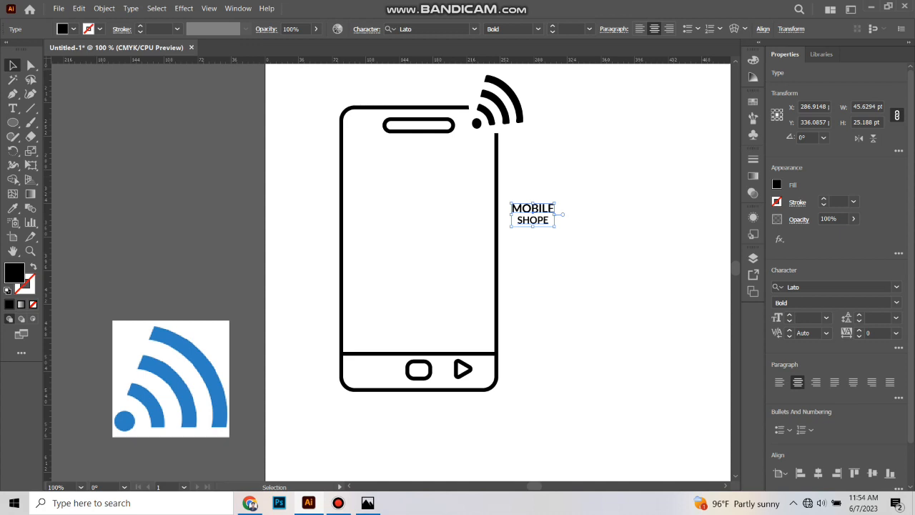
drag(519, 184, 665, 287)
drag(588, 245, 598, 251)
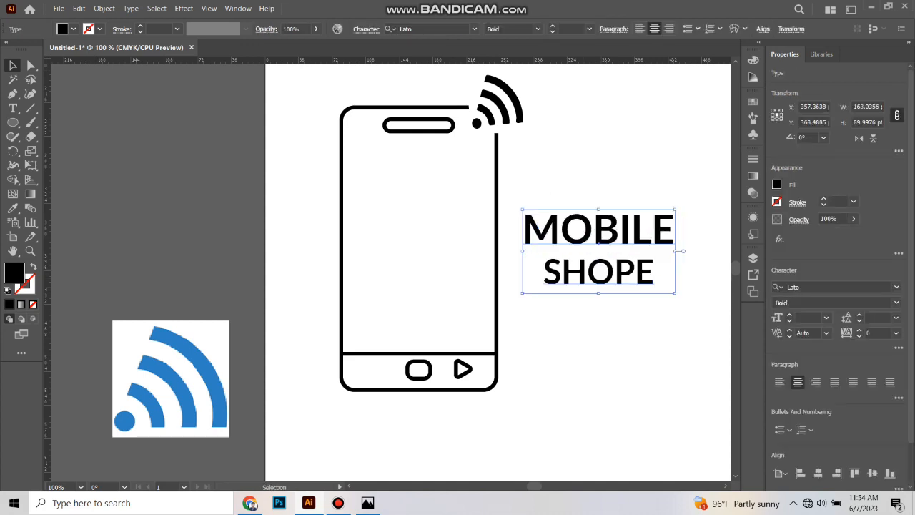
Cut a gap in the phone's right edge with Shape Builder, using a rectangle about 34 × 82 pt, and delete the rectangle
drag(13, 121, 54, 122)
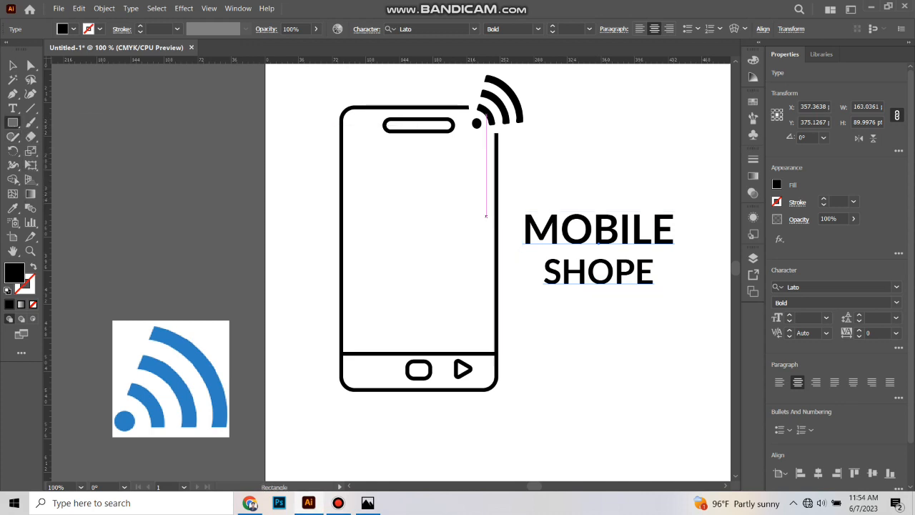
drag(481, 215, 512, 290)
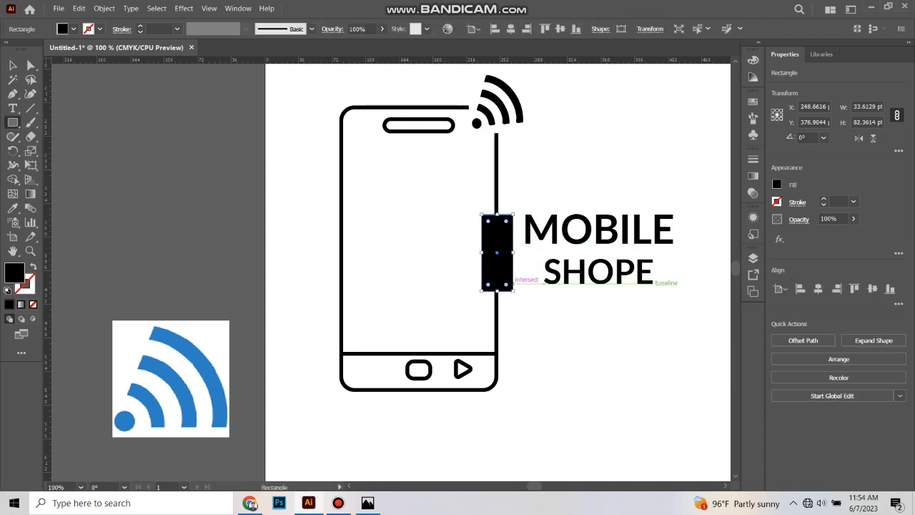
key(v)
mouse_move(448, 175)
mouse_down()
mouse_move(520, 284)
mouse_move(514, 293)
mouse_up()
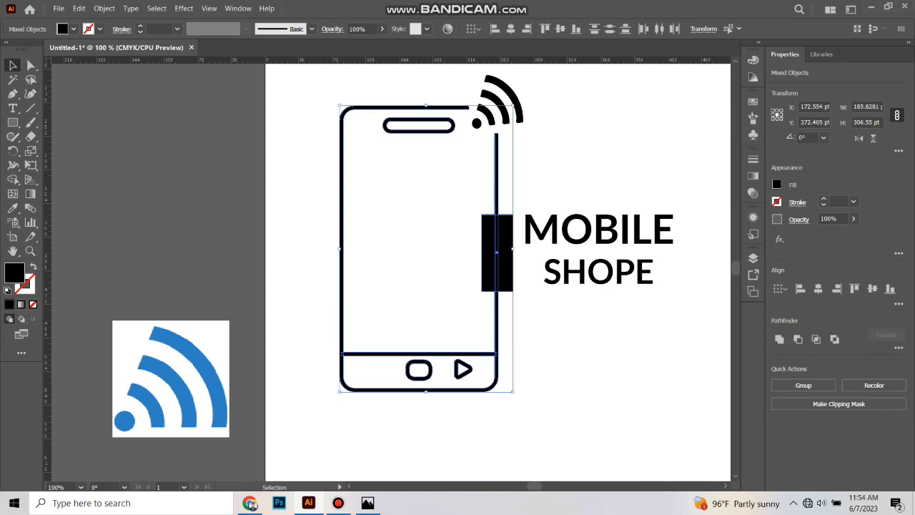
key(shift+m)
click(480, 229)
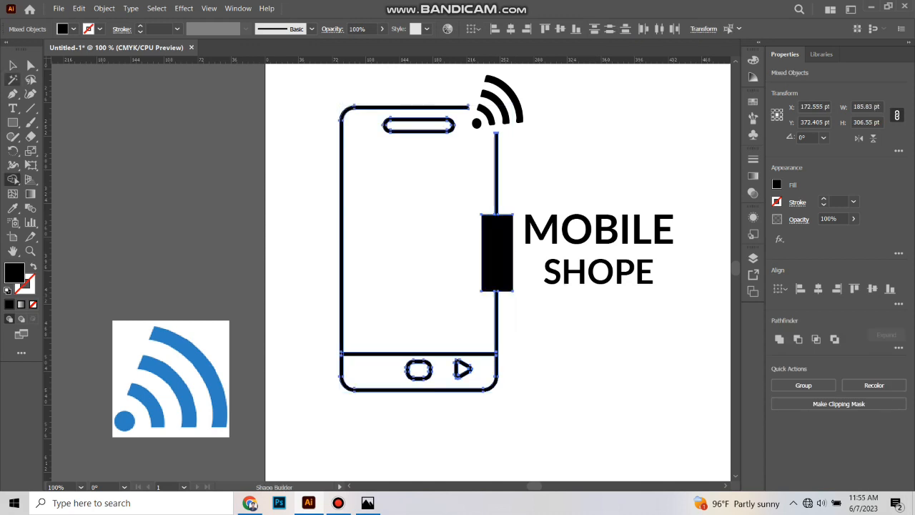
key(v)
key(ctrl+shift+a)
click(483, 253)
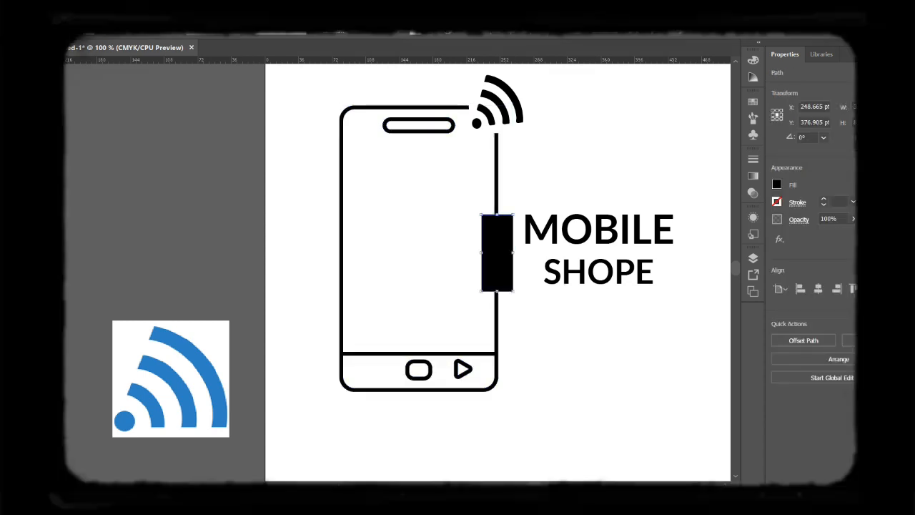
key(Delete)
Set the text's leading to 32 pt and move the text over the gap in the phone's right edge
click(599, 236)
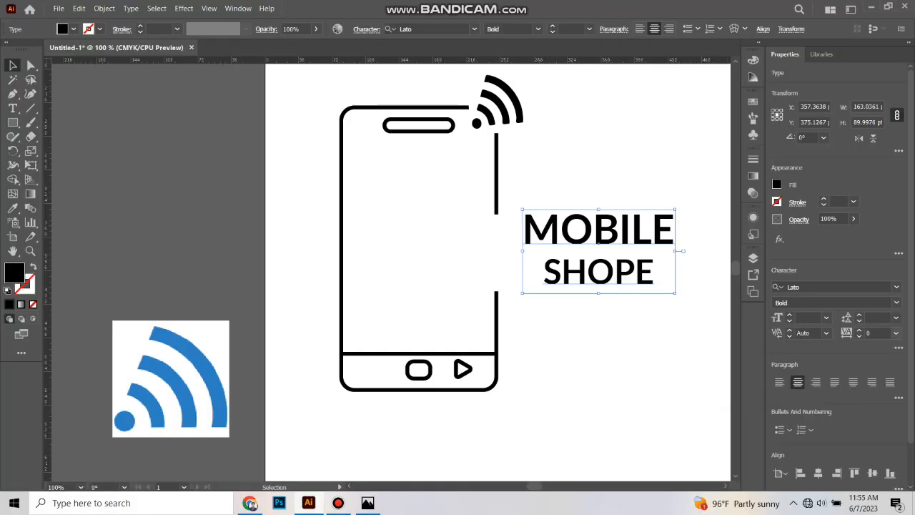
click(896, 317)
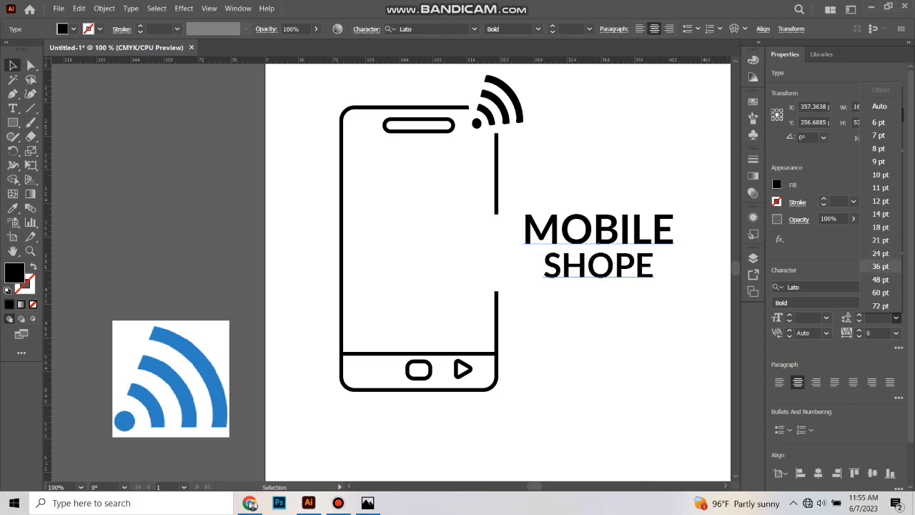
click(895, 318)
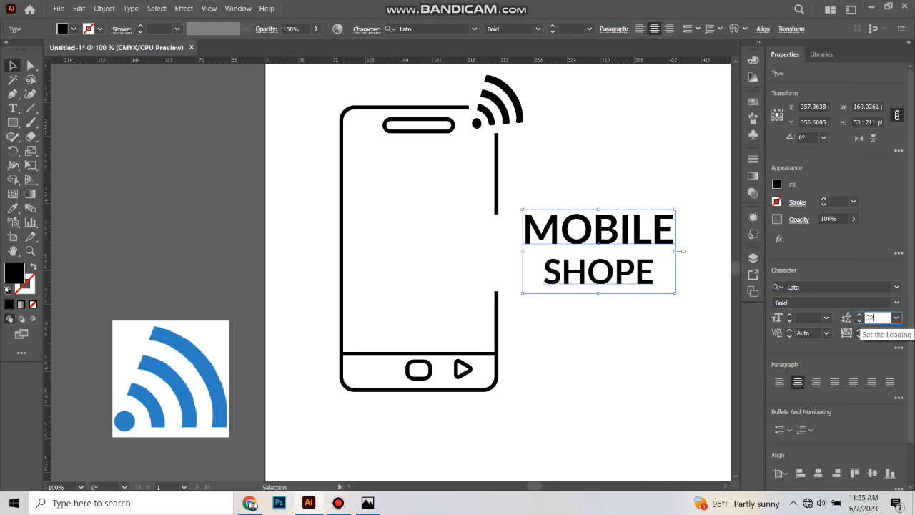
key(Return)
drag(605, 232, 508, 243)
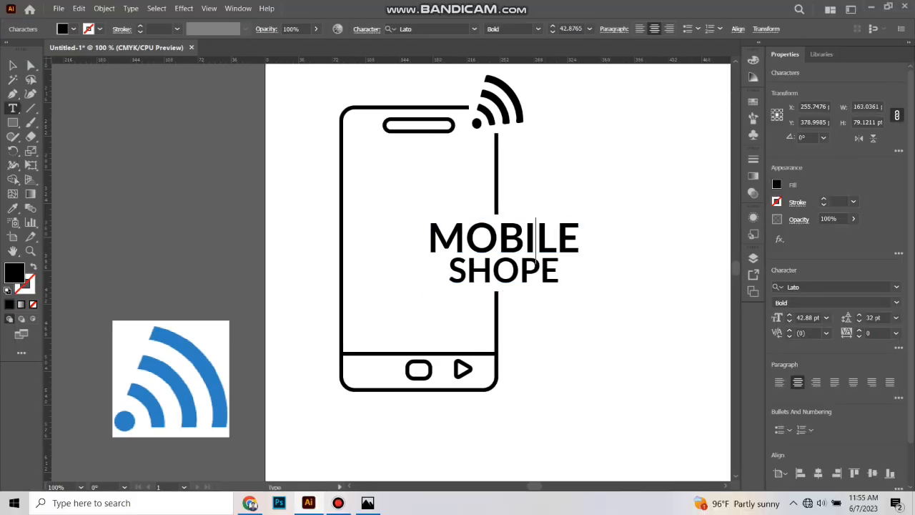
Recolour the word "MOBILE" with the blue sampled from the reference Wi-Fi image
drag(580, 239, 427, 240)
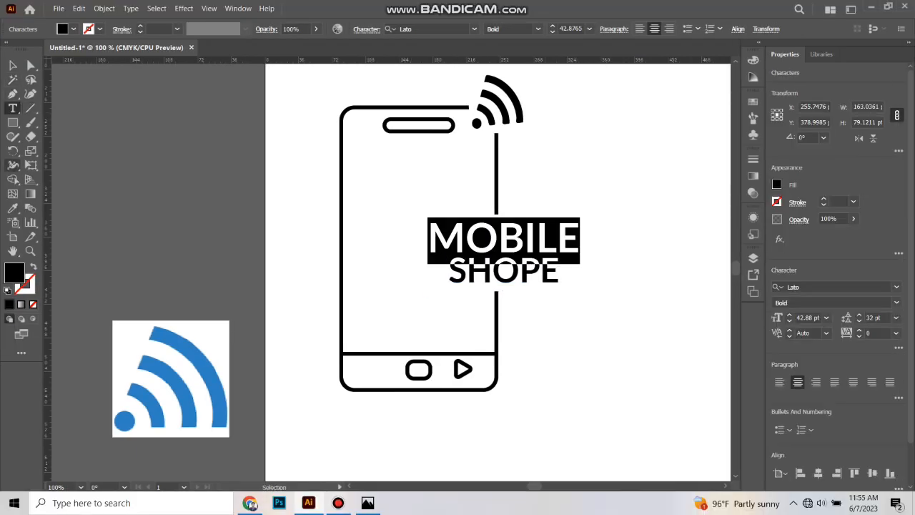
click(178, 386)
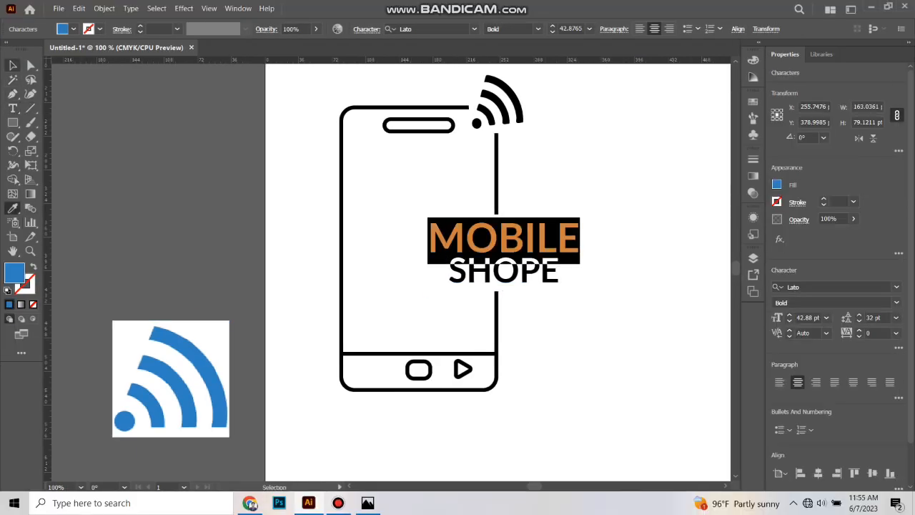
key(v)
key(ctrl+shift+a)
Recolour the word "SHOPE" in a darker blue than "MOBILE"
triple_click(503, 272)
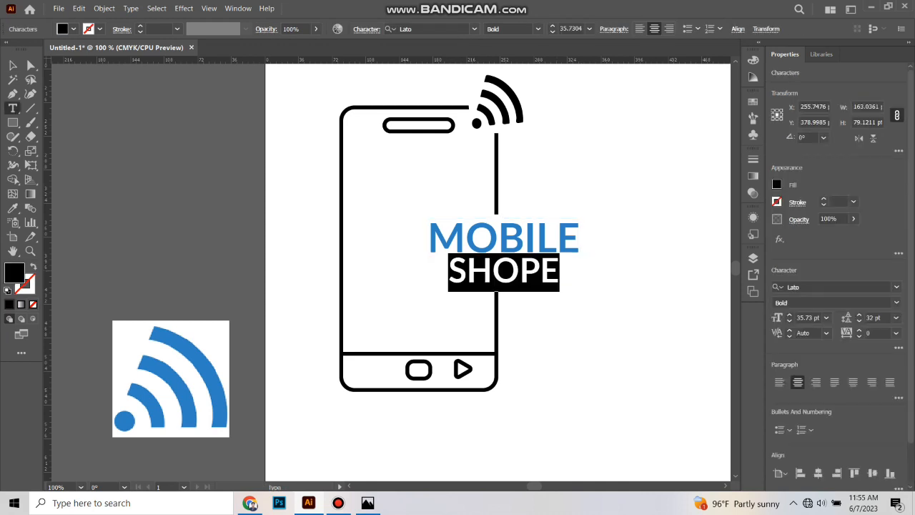
drag(721, 225, 725, 230)
click(876, 173)
click(12, 65)
key(ctrl+shift+a)
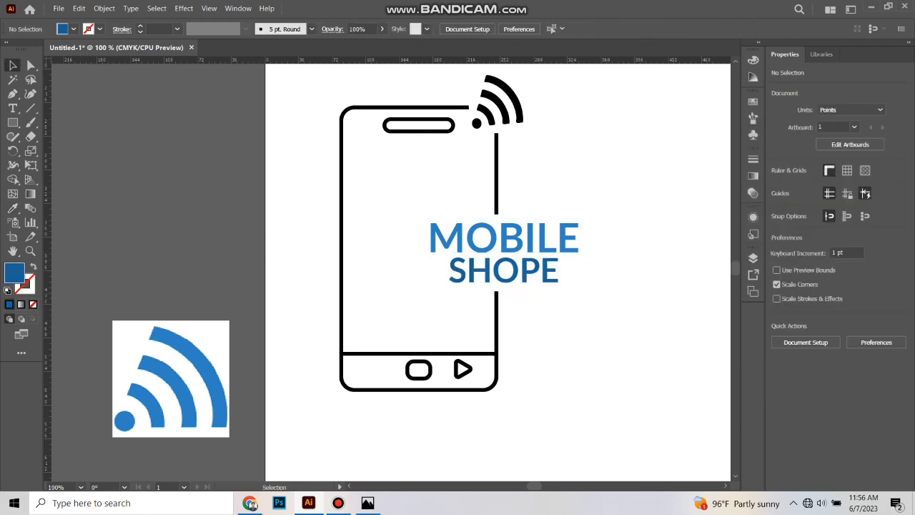
Group the phone outline and its buttons with the Wi-Fi icon
drag(354, 81, 493, 125)
right_click(499, 133)
click(522, 260)
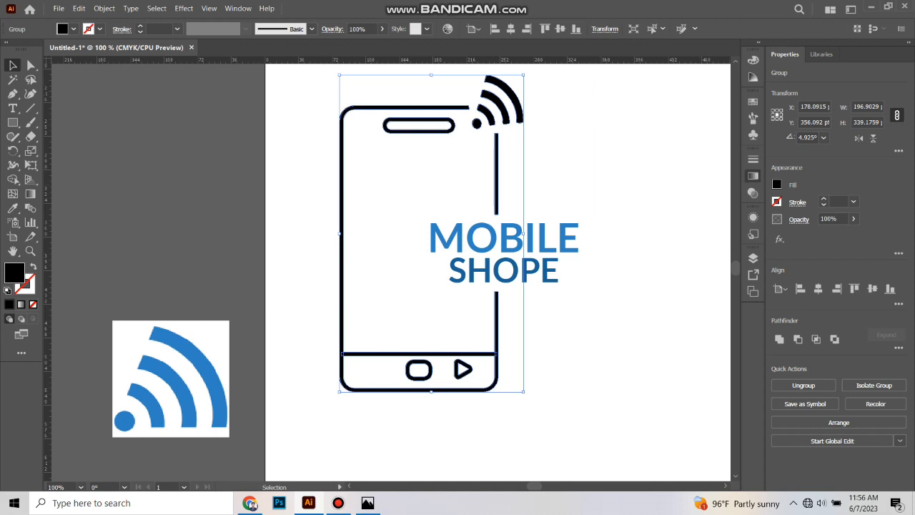
Apply a linear gradient to the phone group and sample the dark blue of "SHOPE" for its starting colour stop
click(753, 175)
click(644, 244)
click(612, 251)
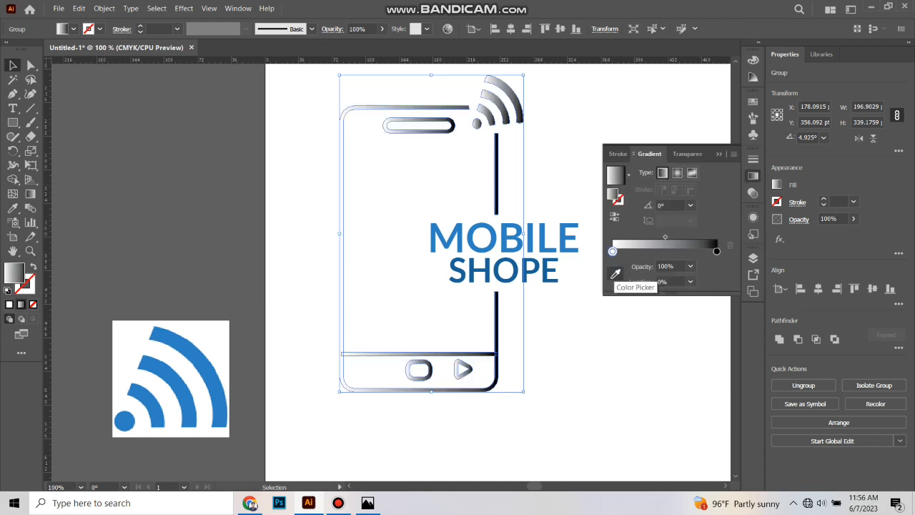
click(614, 274)
click(503, 269)
click(12, 65)
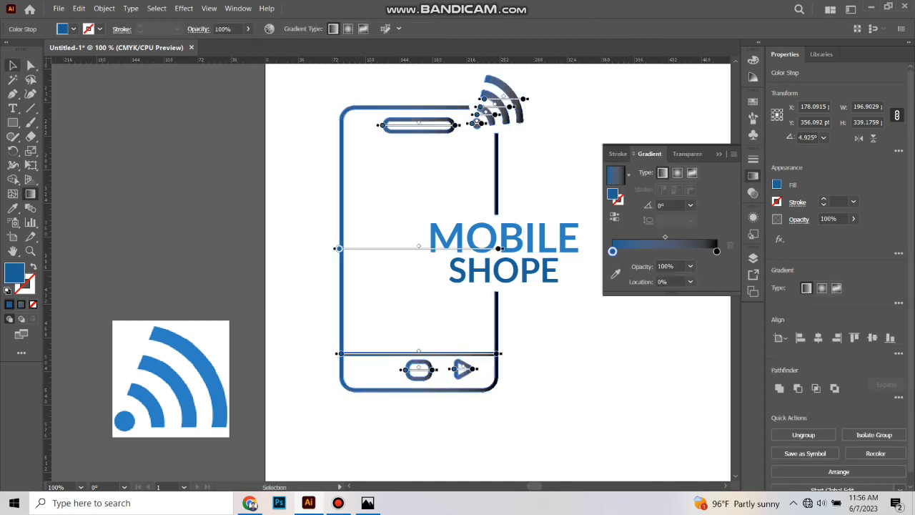
Sample the lighter blue of "MOBILE" for the gradient's end colour stop on the phone group
click(716, 251)
click(615, 273)
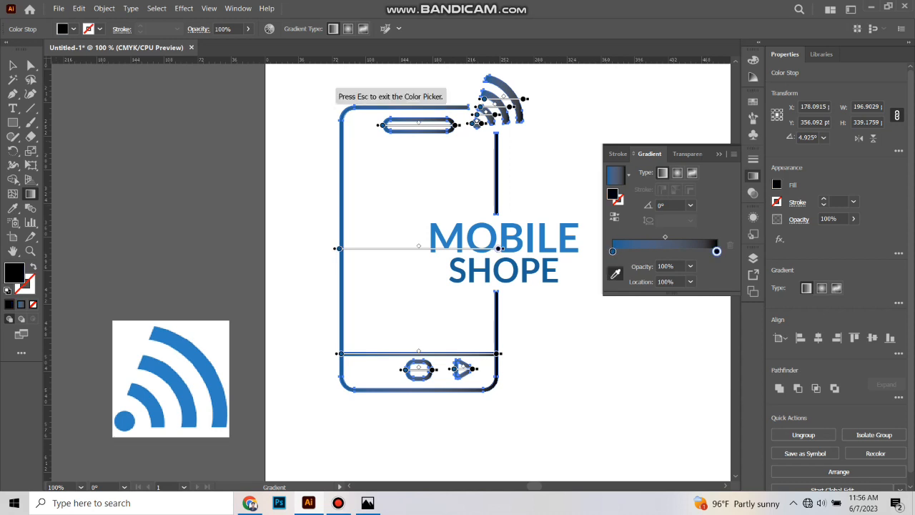
click(506, 239)
click(13, 65)
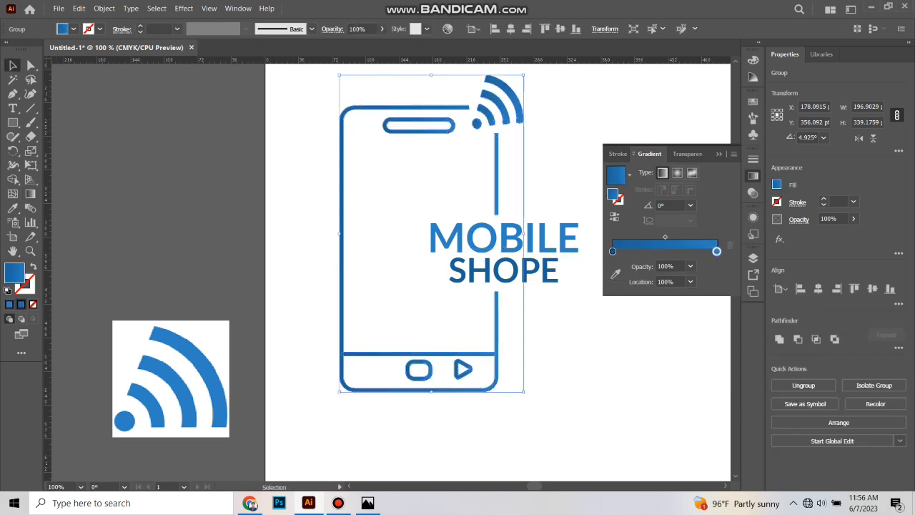
key(ctrl+shift+a)
key(ctrl+F9)
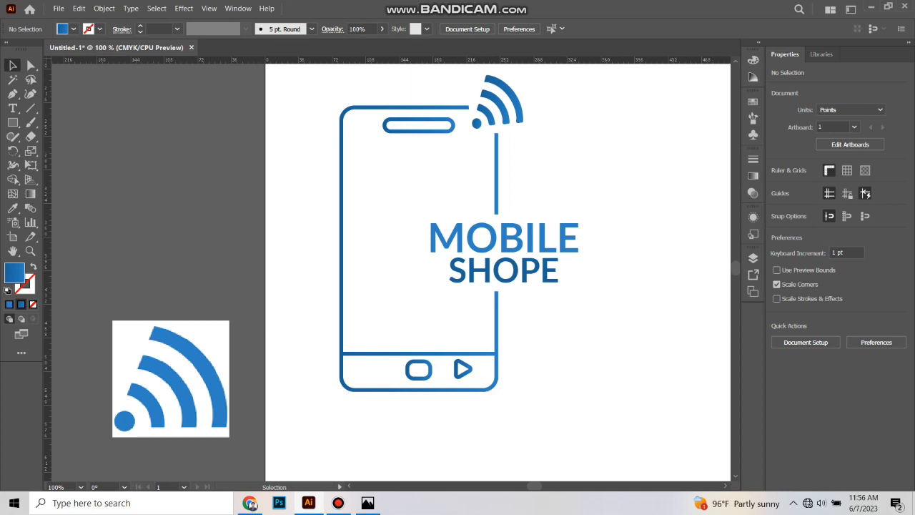
Delete the blue reference Wi-Fi image beside the artboard
drag(80, 253, 189, 427)
key(Delete)
Enlarge the phone icon and text together and move them towards the middle of the artboard
drag(326, 78, 510, 386)
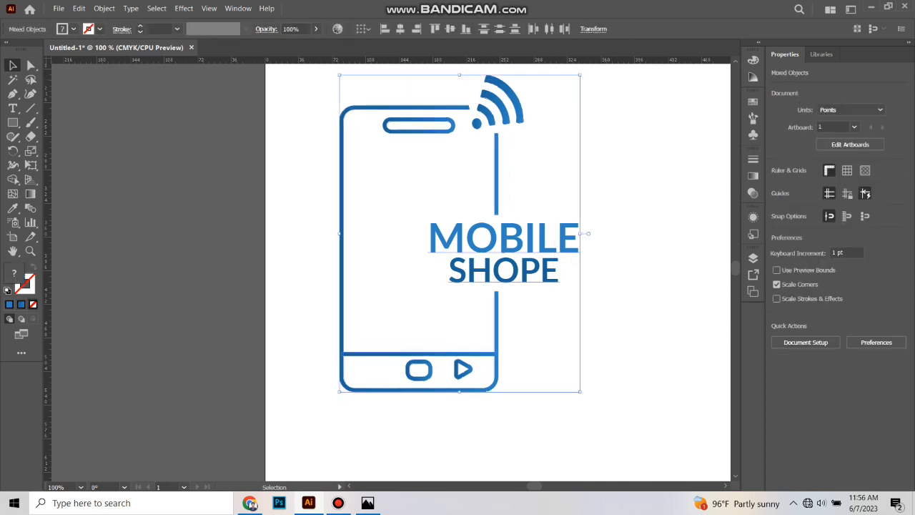
click(400, 29)
click(449, 29)
key(a)
key(ctrl+minus)
key(ctrl+minus)
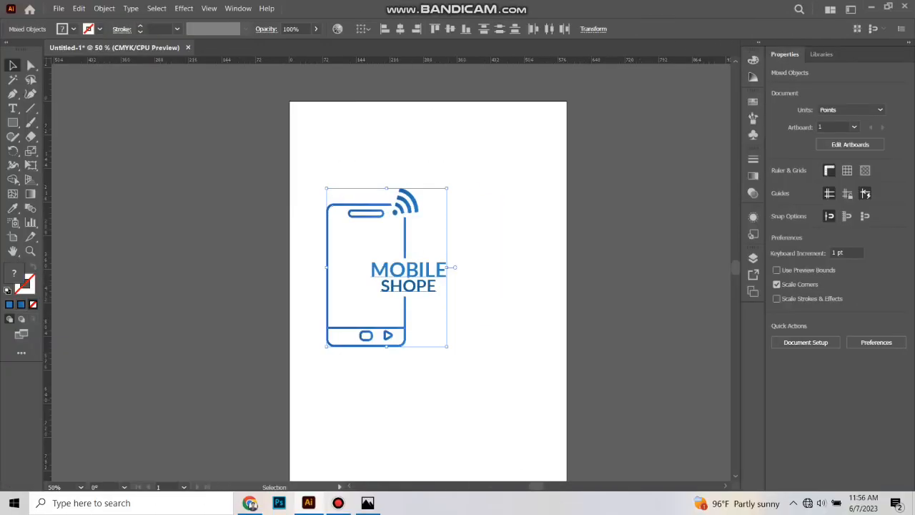
drag(447, 346, 502, 420)
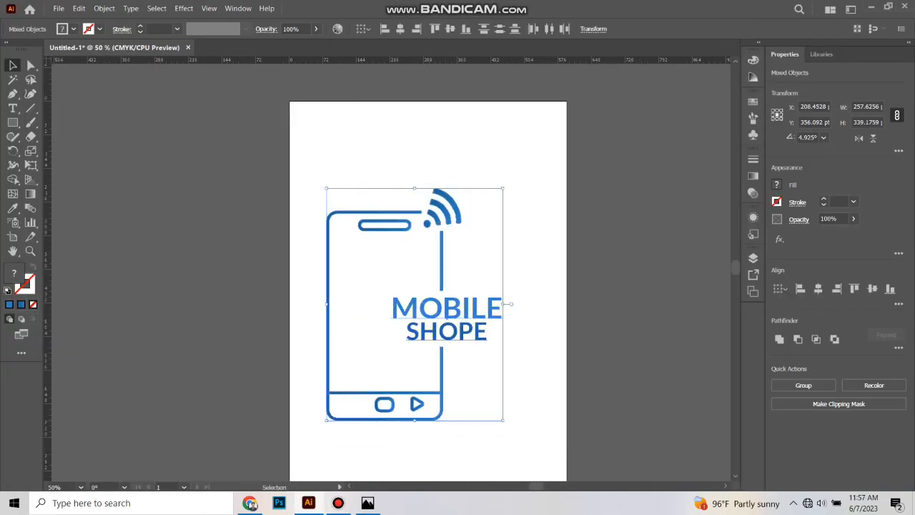
drag(374, 209, 390, 209)
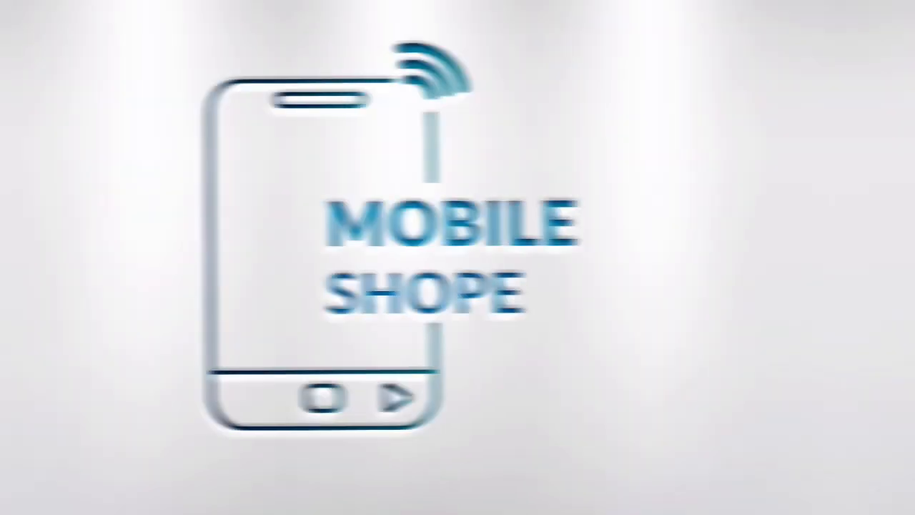